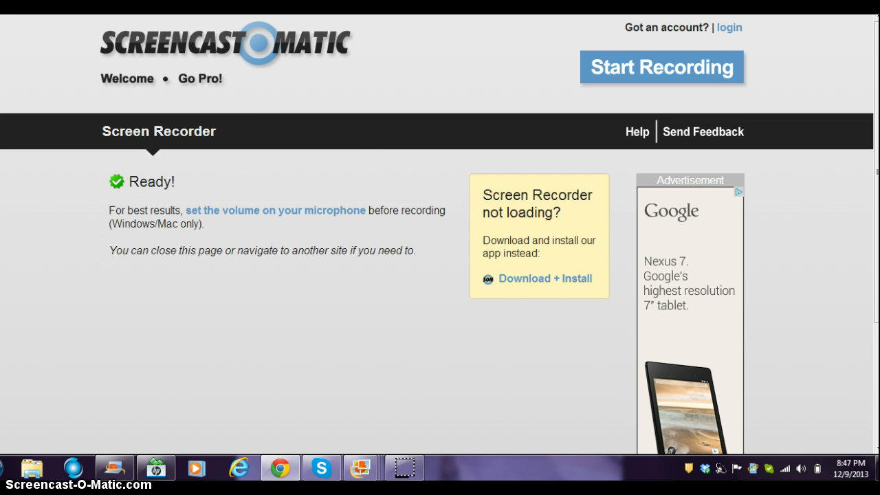
- Switch from the ready Screencast-O-Matic recorder to the FreeDigitalPhotos.net tab
key(ctrl+Tab)
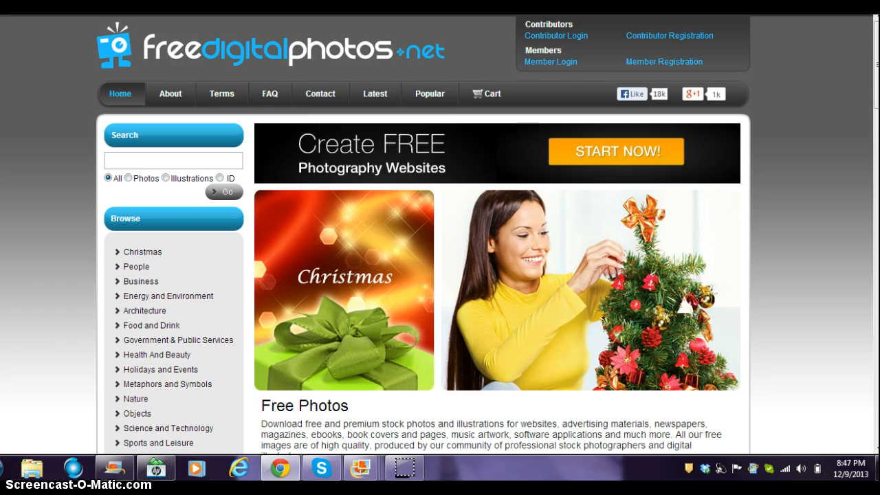
- Shrink and reposition the browser window, then search the site for 'social media'
click(834, 14)
drag(613, 13, 552, 36)
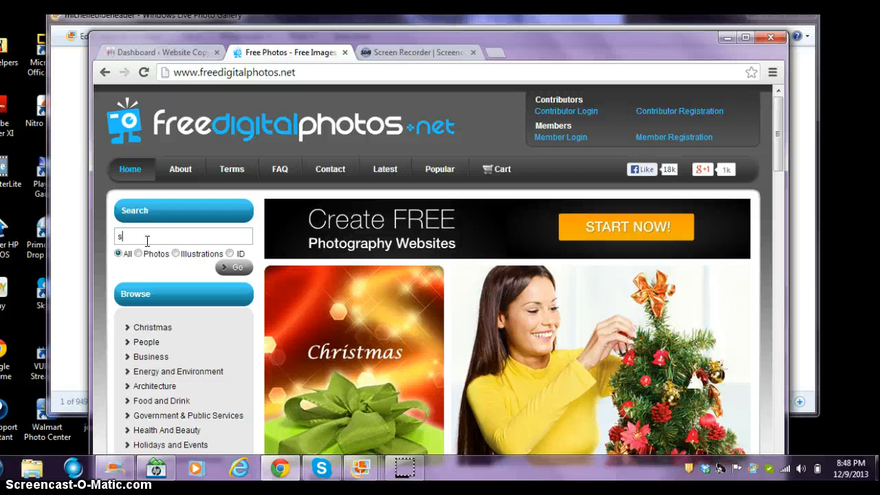
text(ocial media)
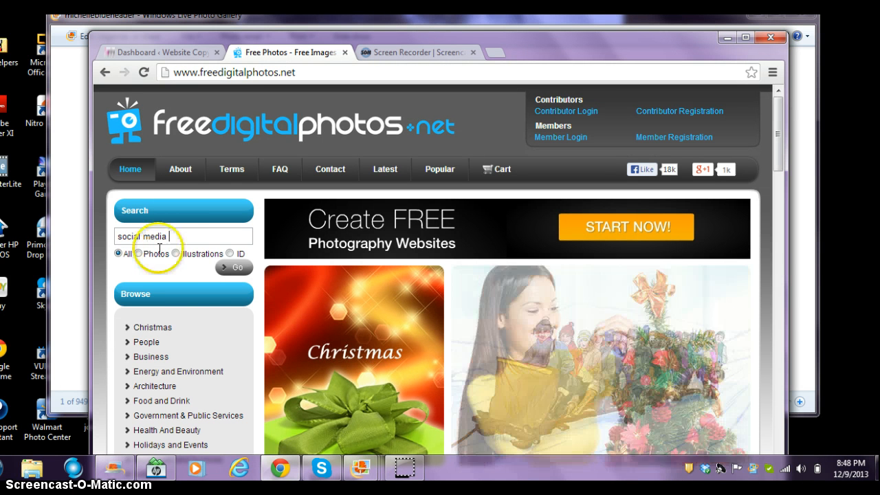
click(229, 270)
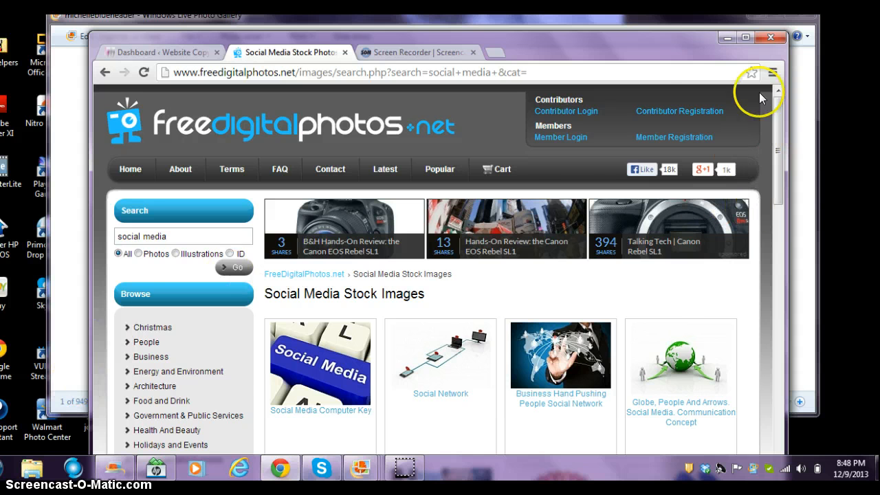
- Maximize the browser and open the 'Man Hand Touching Internet Concept' photo from the results
click(745, 36)
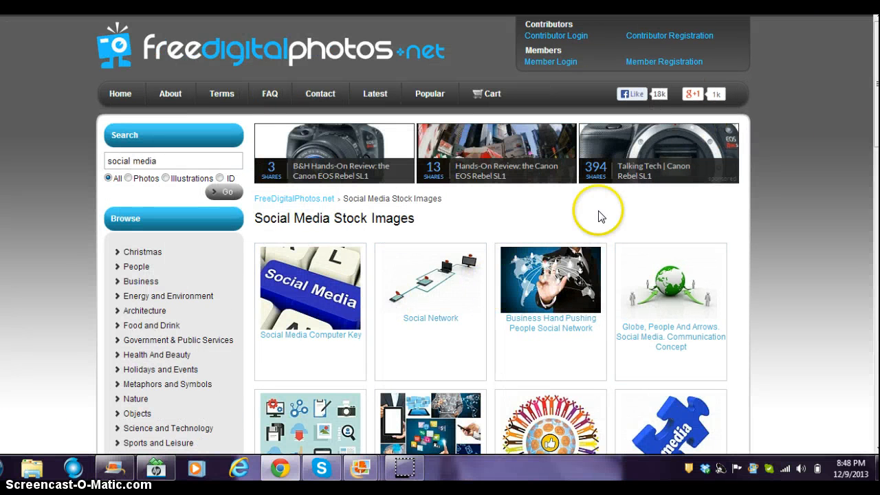
scroll(598, 216, down, 2)
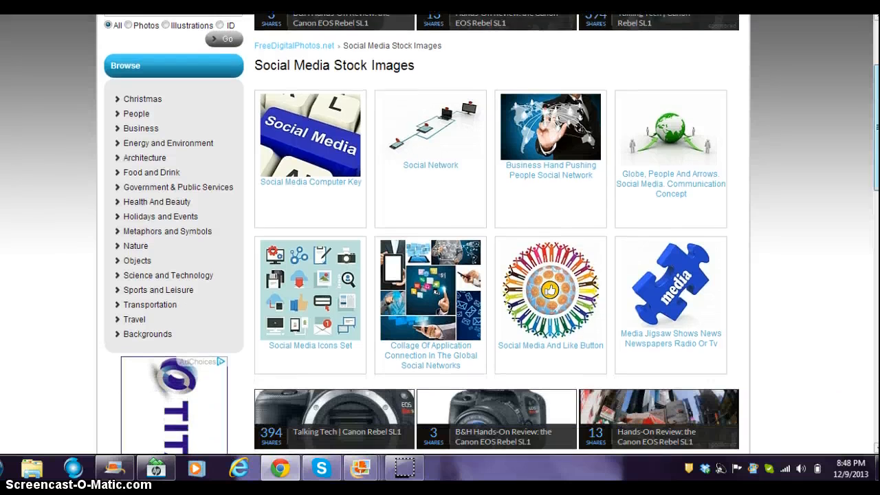
scroll(495, 234, down, 2)
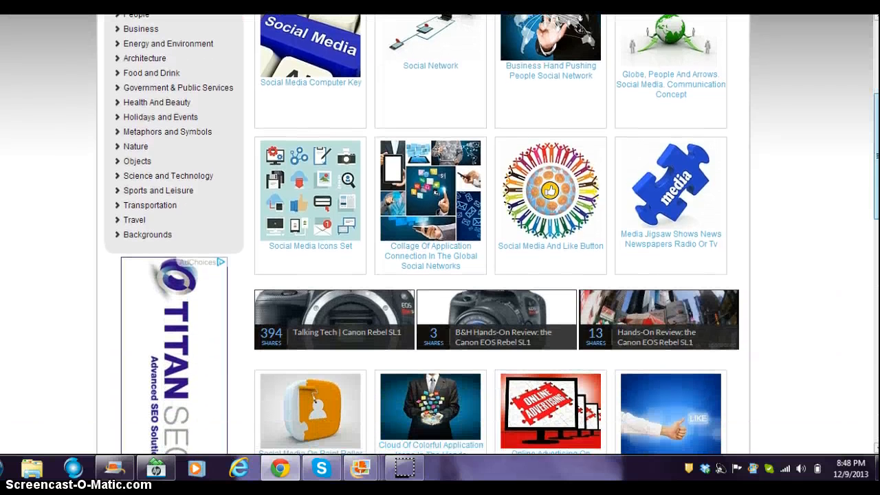
scroll(491, 234, down, 5)
scroll(491, 234, down, 1)
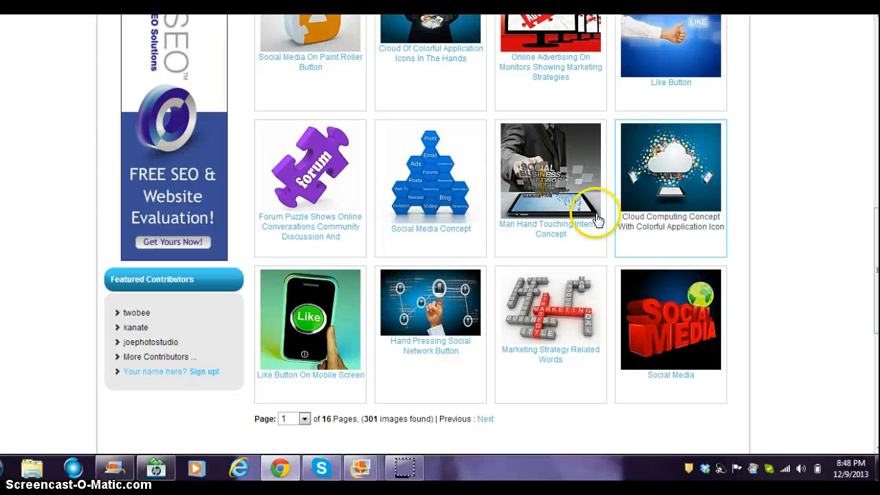
click(557, 185)
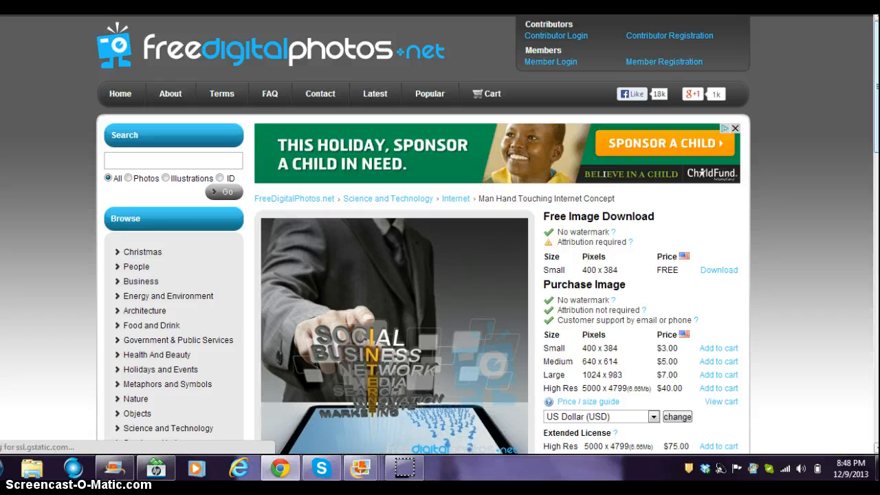
- Read the photo's contributor credit, 07 June 2012 date and royalty-free terms, then open Start
scroll(440, 234, down, 2)
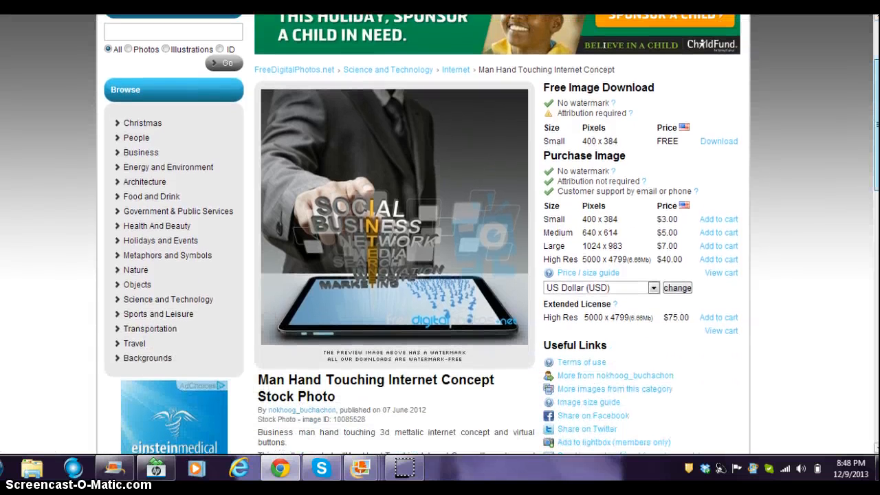
drag(876, 124, 876, 130)
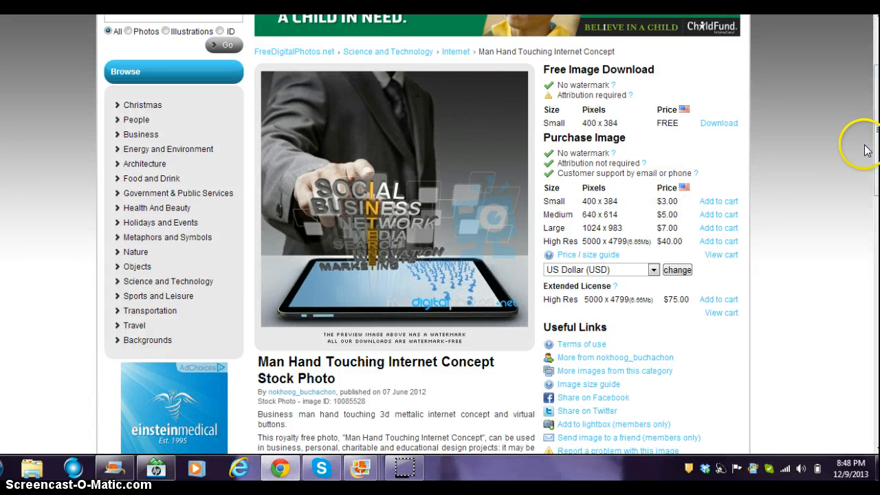
drag(876, 145, 877, 224)
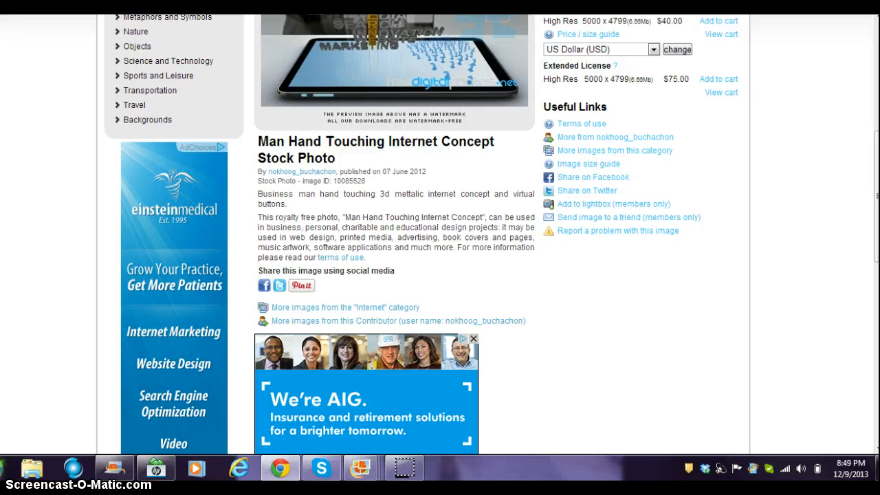
click(5, 468)
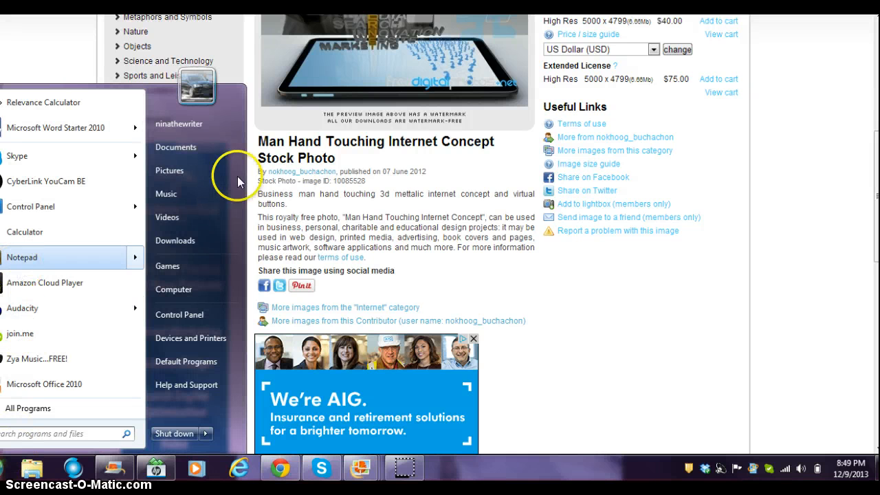
- Launch Notepad beside the browser, select the photographer's 'By …' credit line, then minimize the note
click(52, 260)
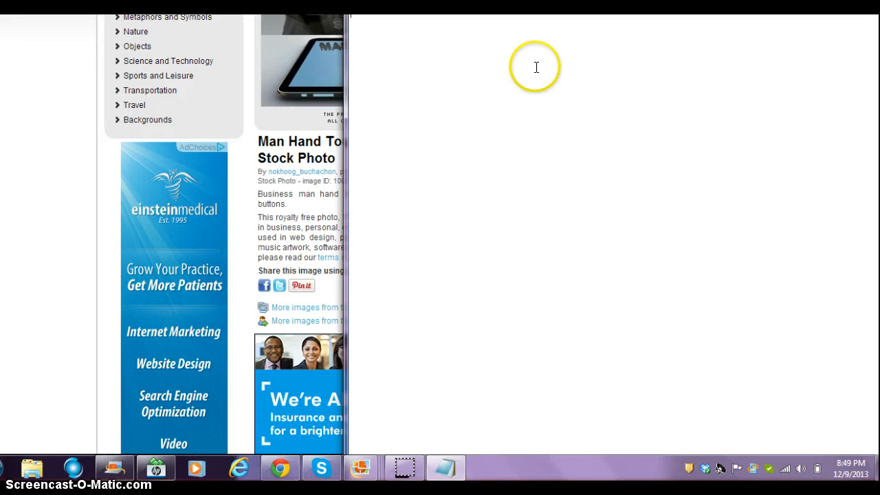
drag(766, 5, 878, 183)
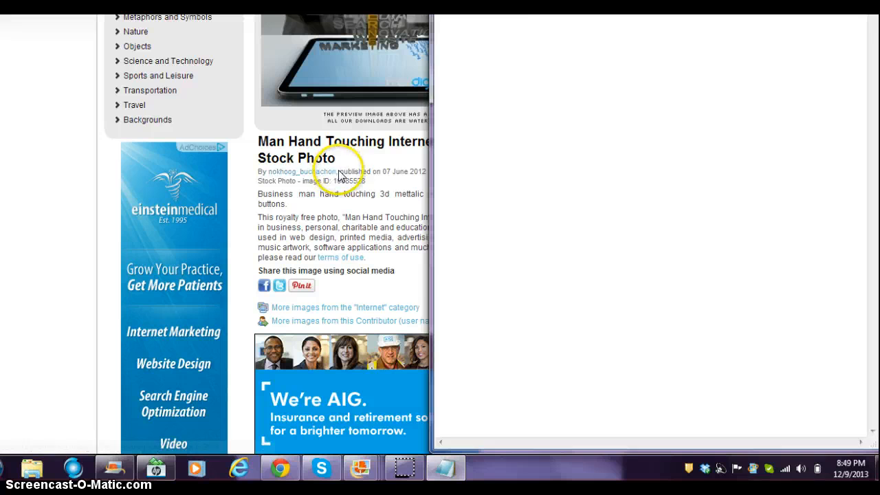
drag(337, 172, 256, 178)
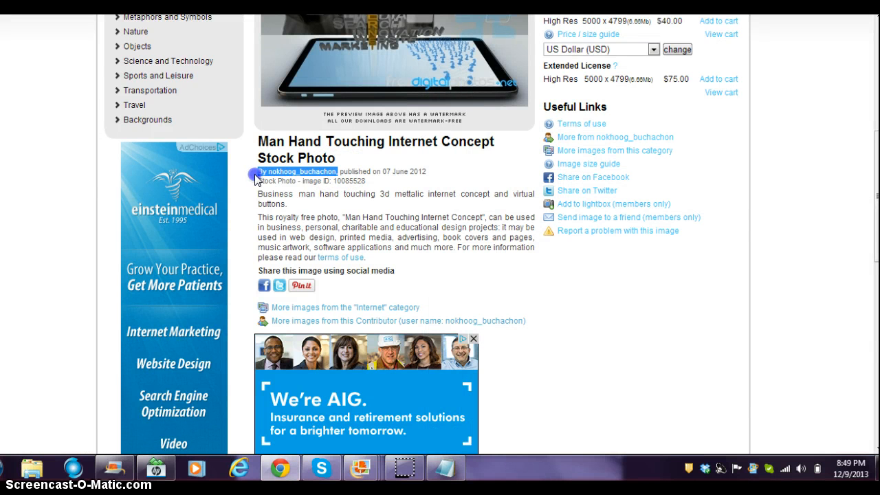
click(443, 468)
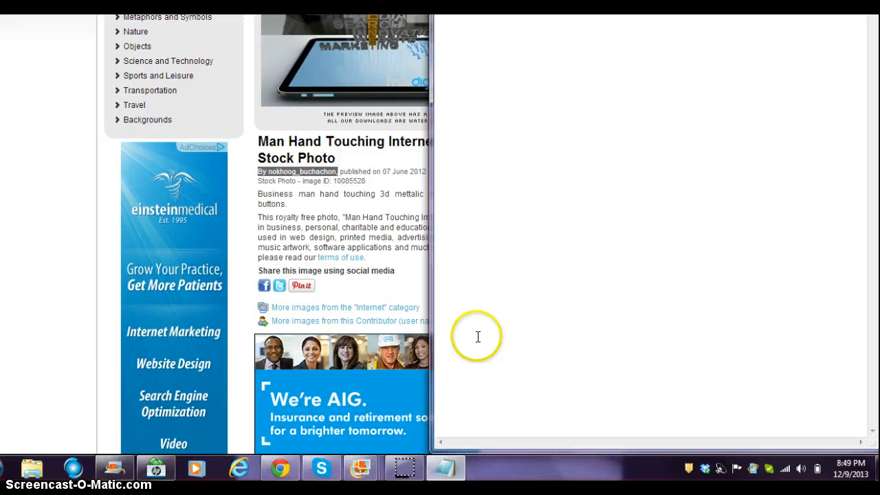
click(486, 165)
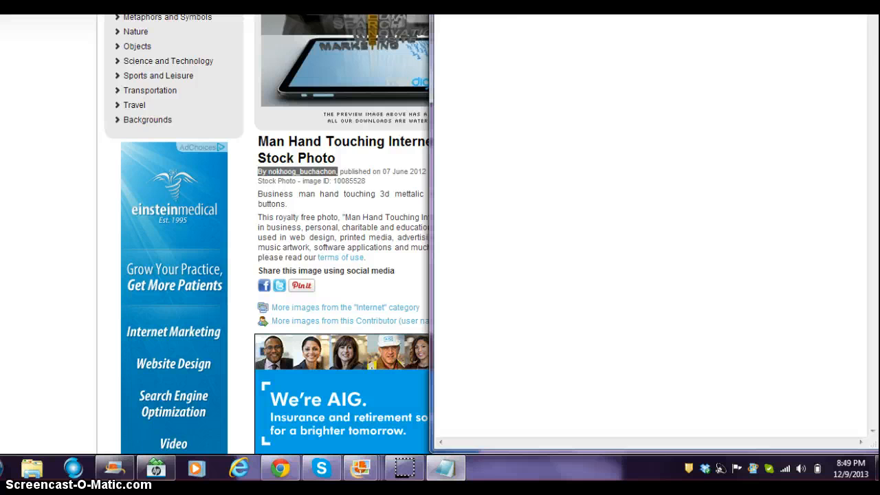
click(446, 468)
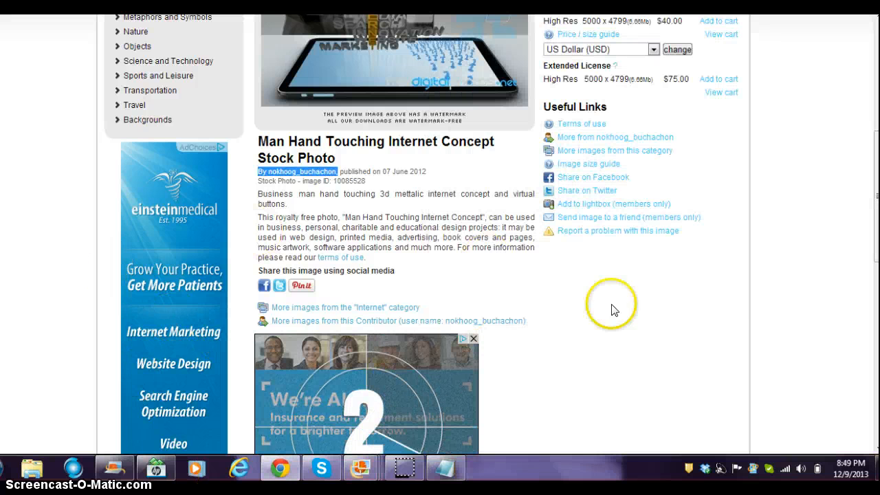
drag(876, 206, 877, 158)
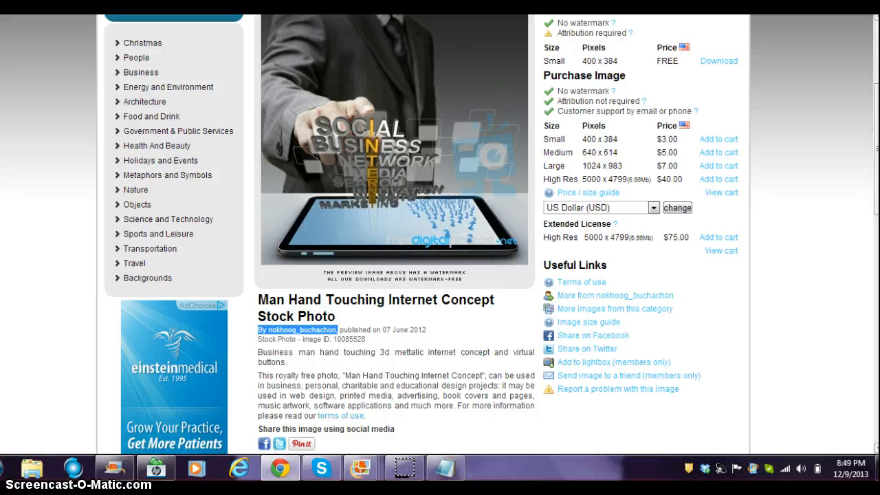
mouse_move(877, 138)
mouse_down()
mouse_move(876, 206)
mouse_move(877, 126)
mouse_up()
- Start the free Small-size download and tick the terms and conditions checkbox
click(716, 101)
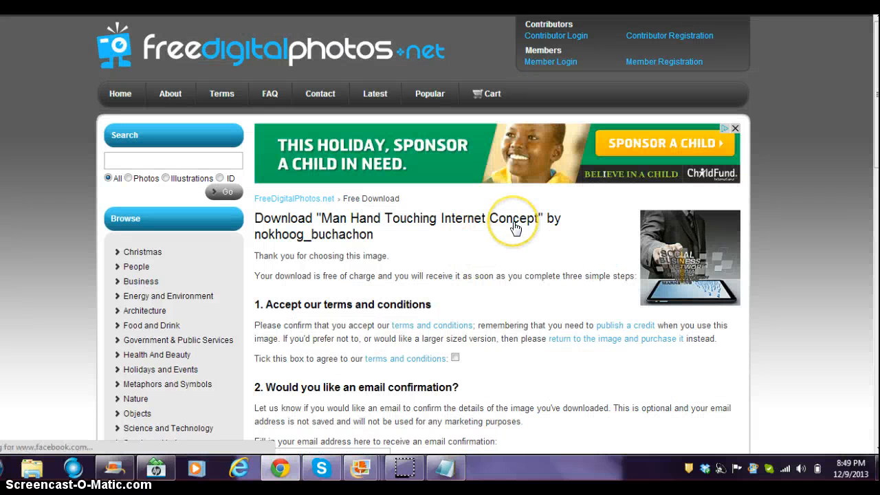
scroll(481, 261, down, 1)
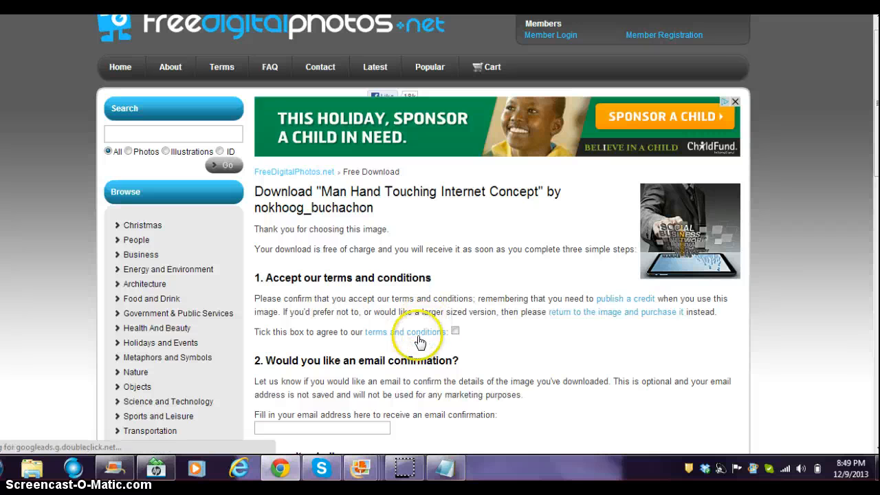
click(455, 332)
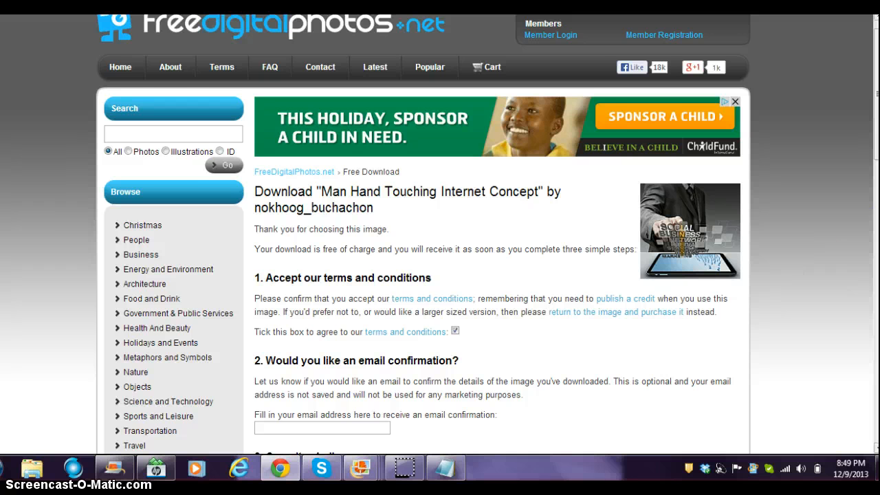
scroll(486, 234, down, 5)
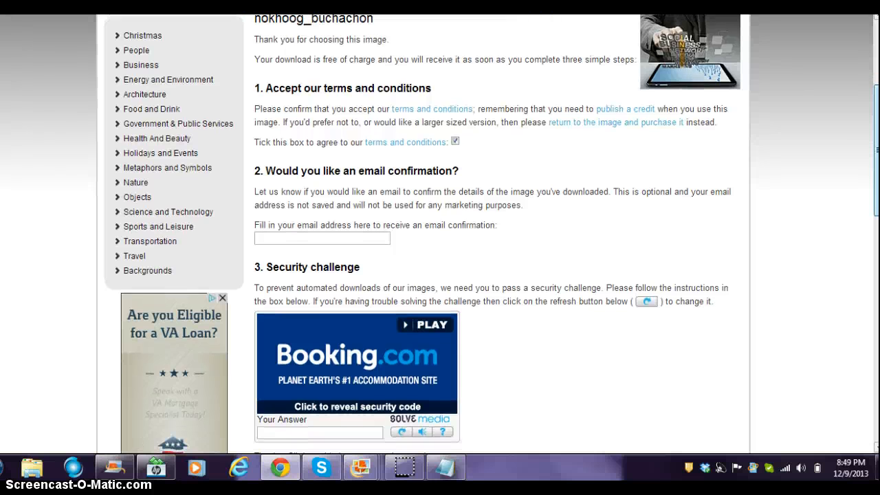
scroll(486, 234, down, 1)
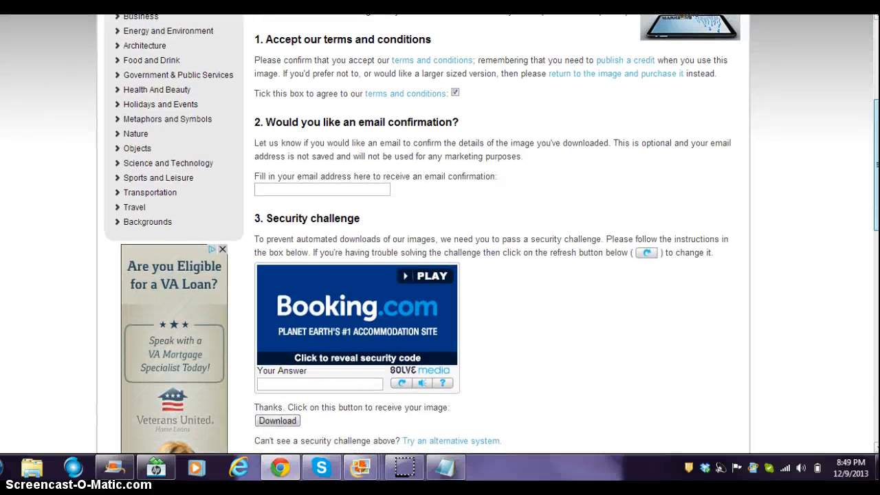
scroll(486, 234, down, 2)
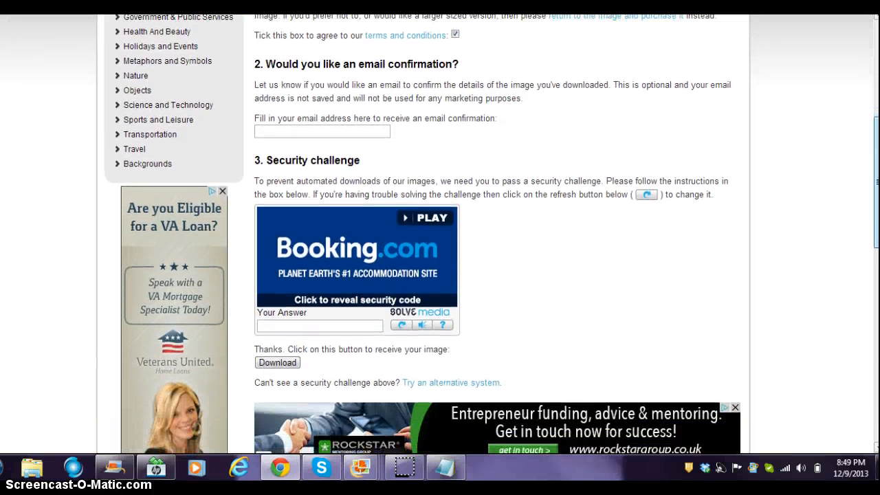
- Enter an email address in the optional email confirmation field
click(358, 132)
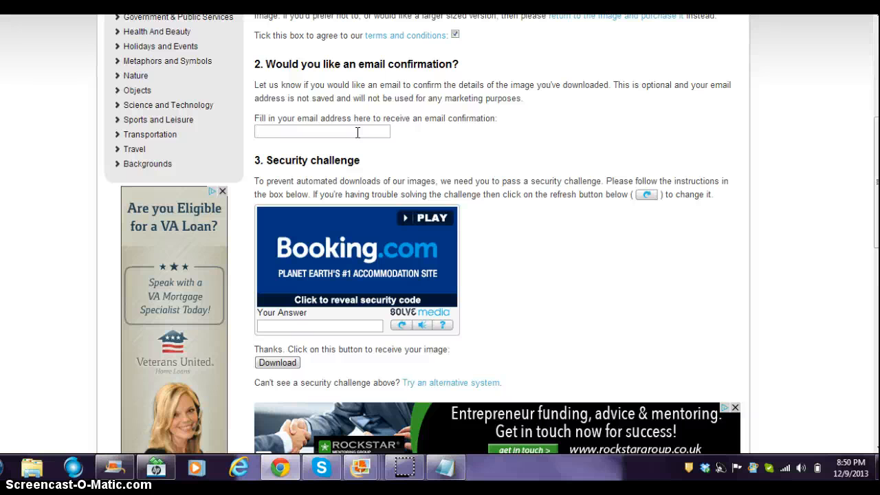
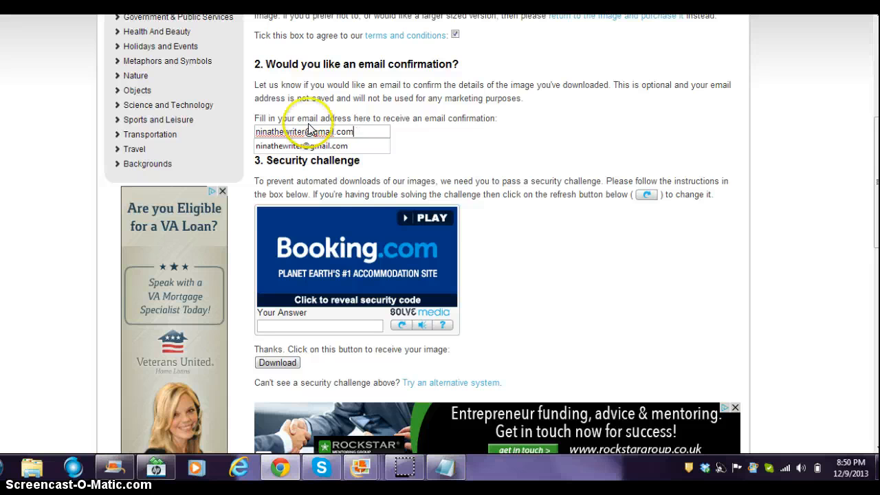
click(443, 134)
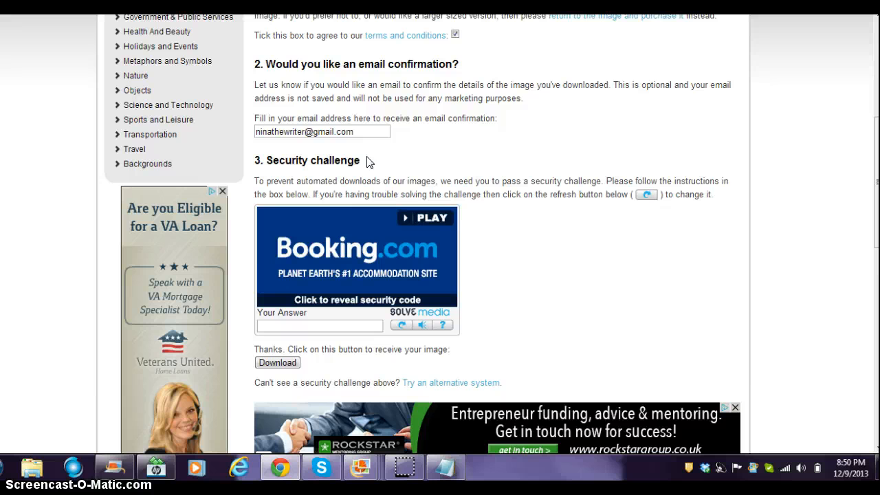
- Answer the security challenge with 'Pay later at Booking.com' and request the download
click(321, 315)
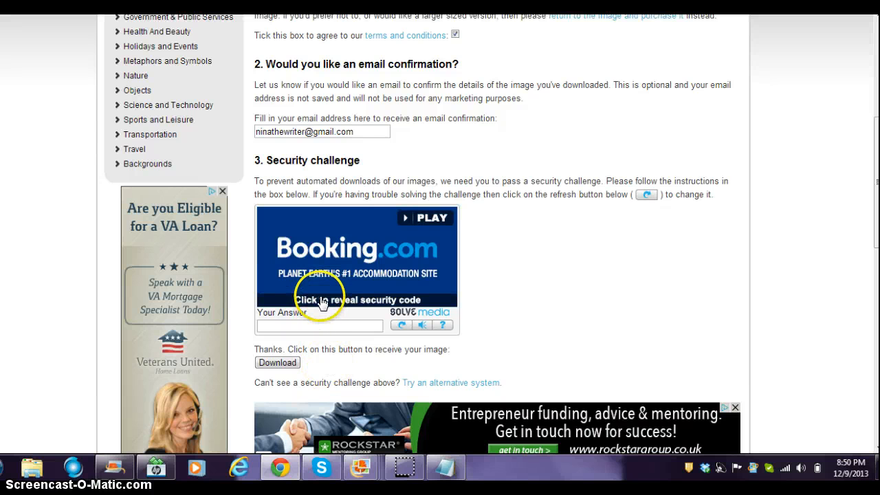
click(322, 303)
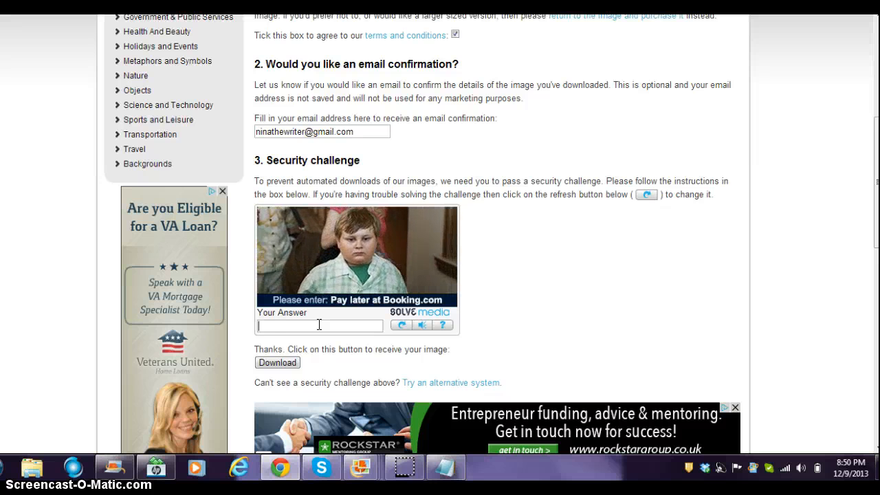
text(Pay later at Bookin)
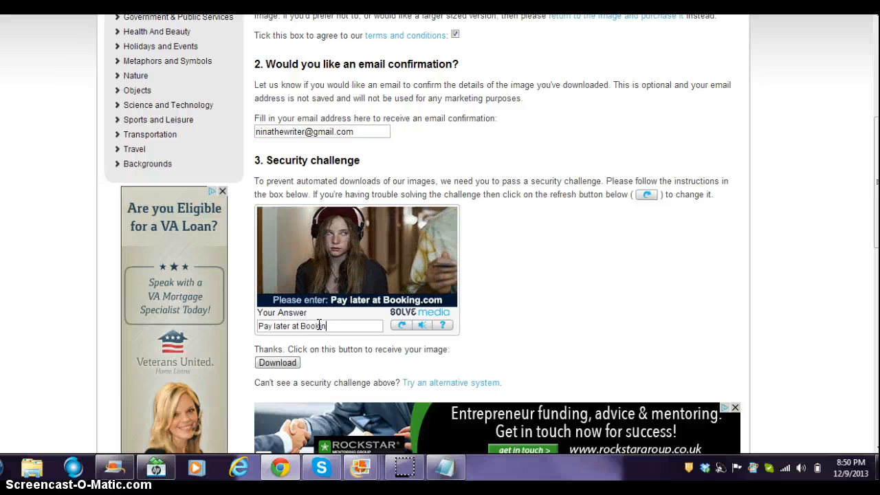
text(g.com)
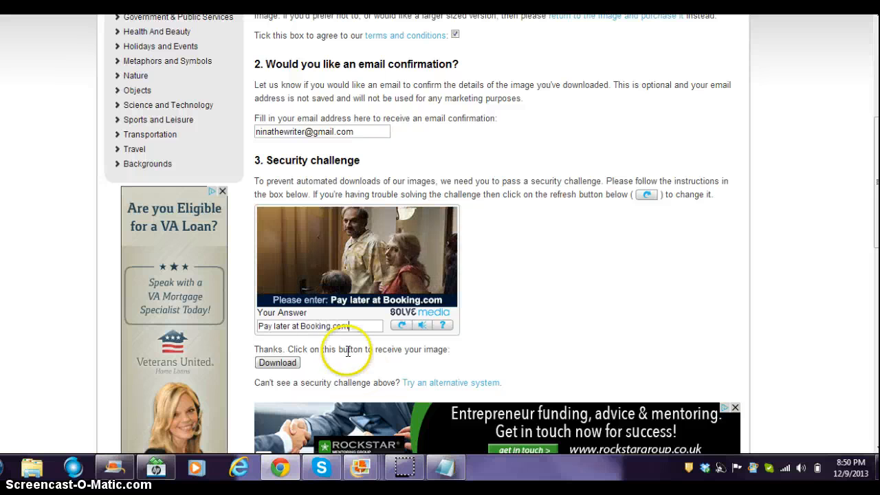
click(294, 364)
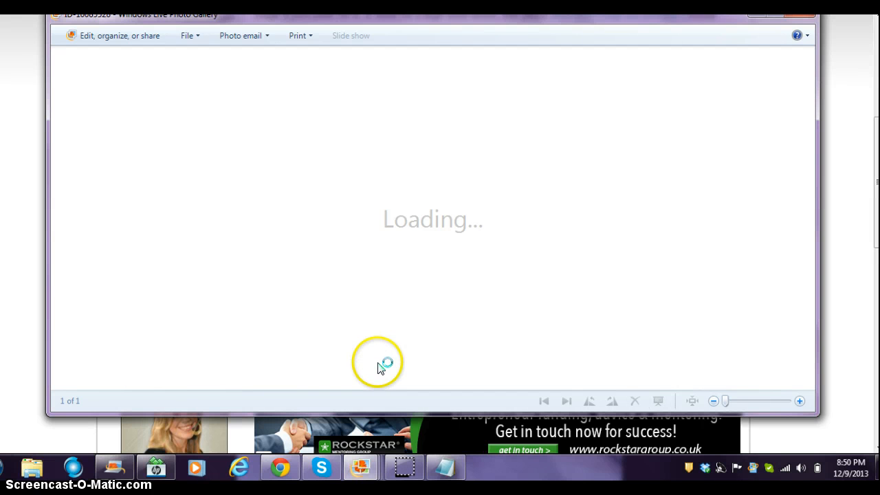
- Bring the downloaded ID-10085528 photo back to the front in Photo Gallery and show its File options
drag(629, 25, 639, 379)
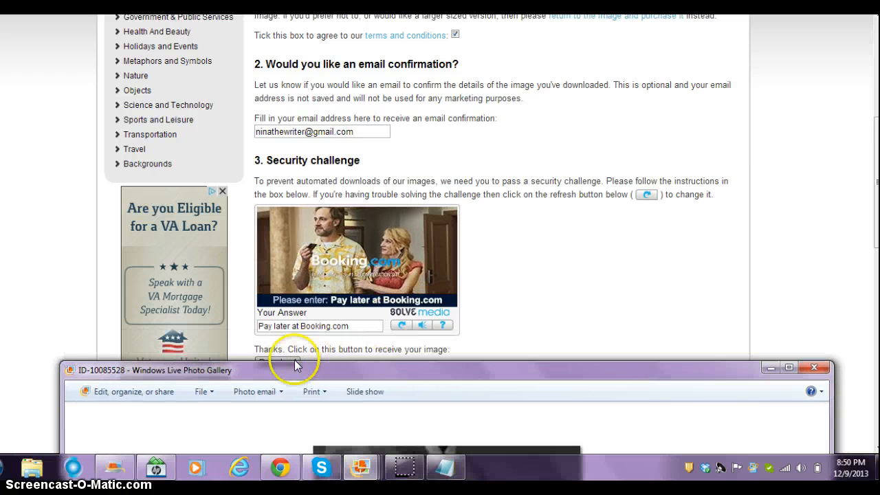
click(348, 294)
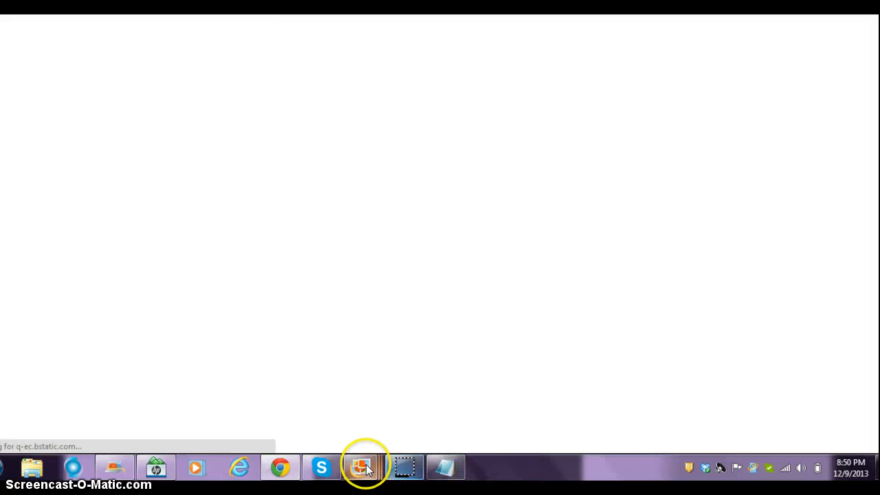
mouse_move(359, 465)
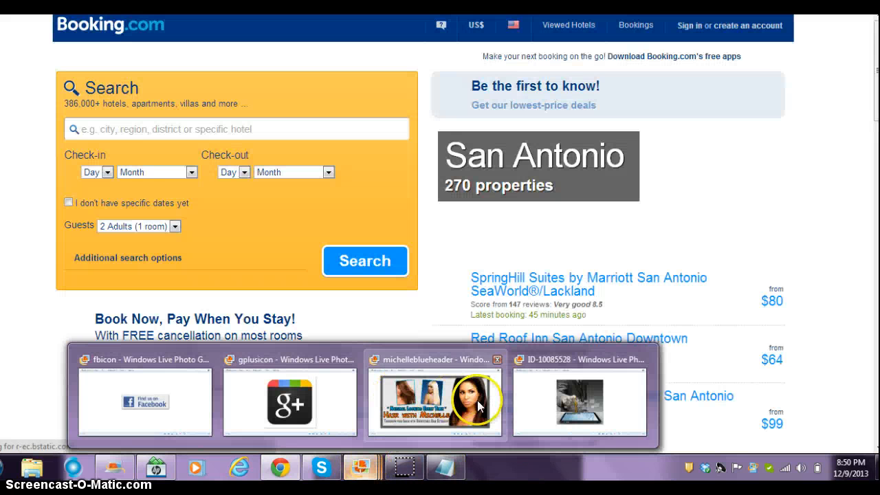
click(555, 387)
drag(526, 364, 559, 27)
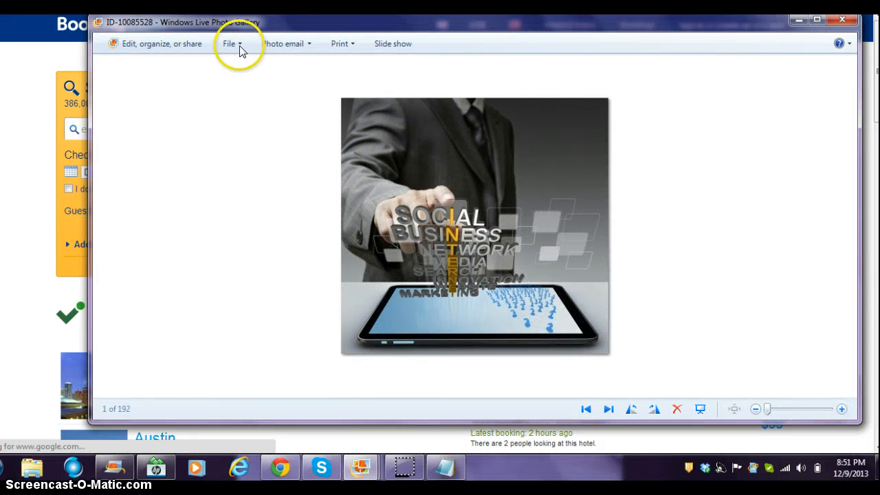
click(438, 200)
right_click(438, 200)
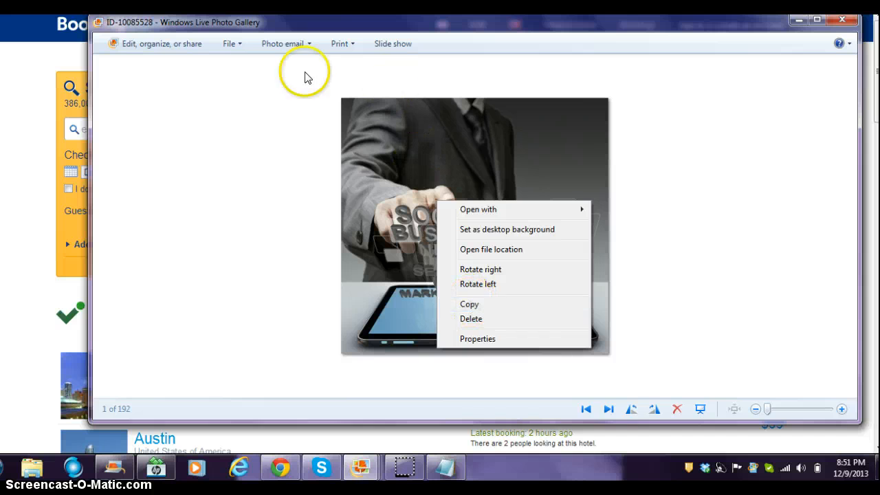
click(242, 52)
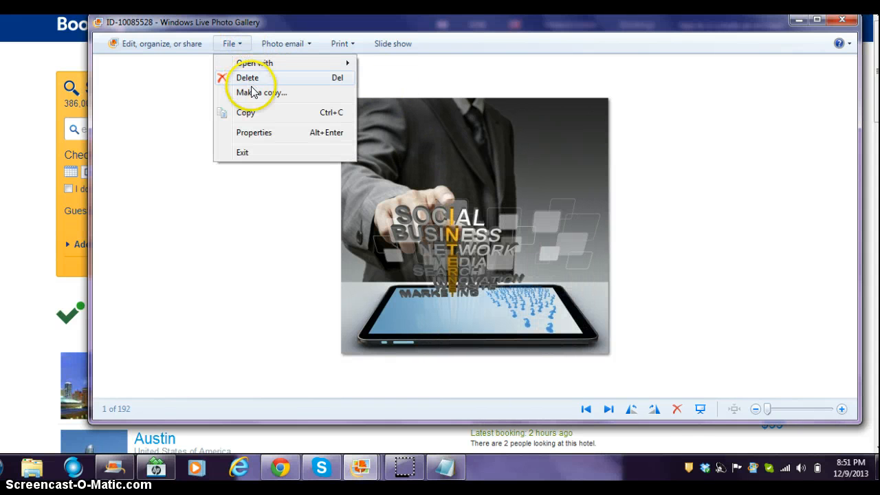
- Save a copy of the photo as 'smpicture' in Pictures, then minimize Photo Gallery
click(255, 94)
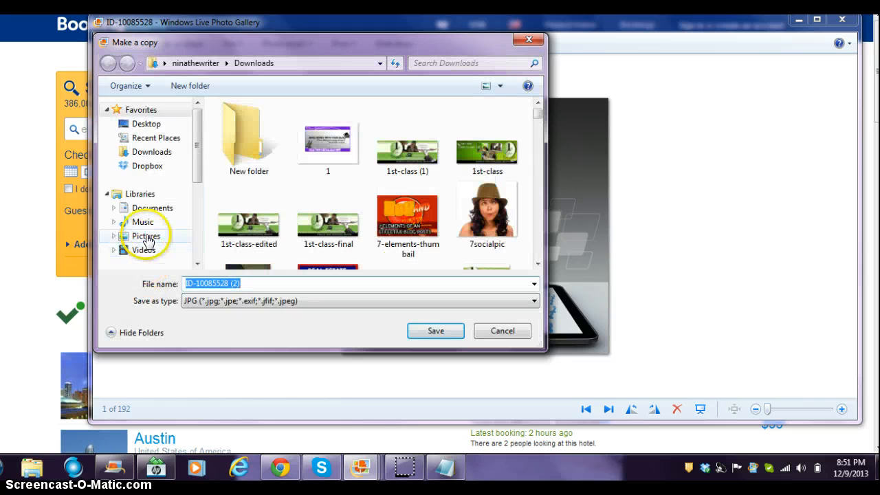
click(145, 236)
click(275, 282)
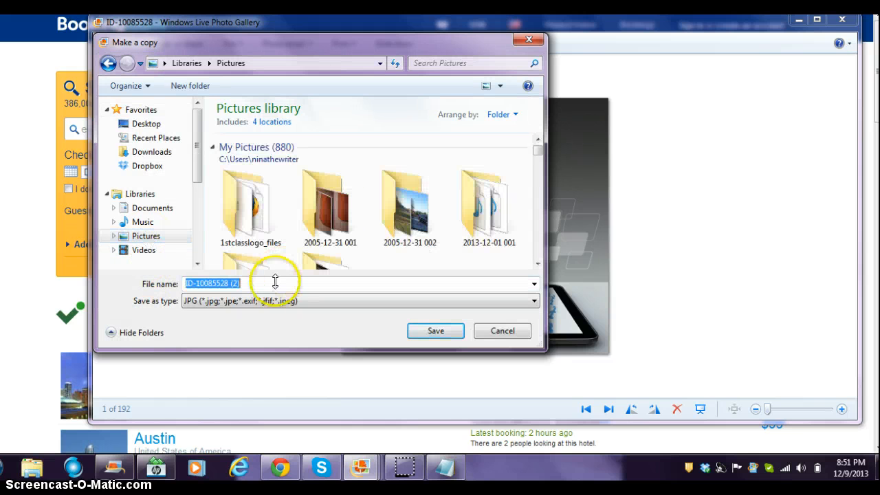
text(smpictu)
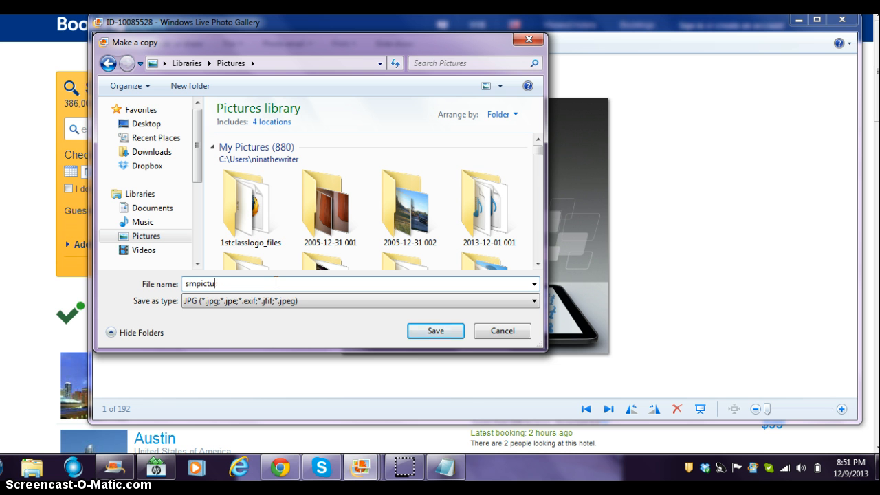
text(mp)
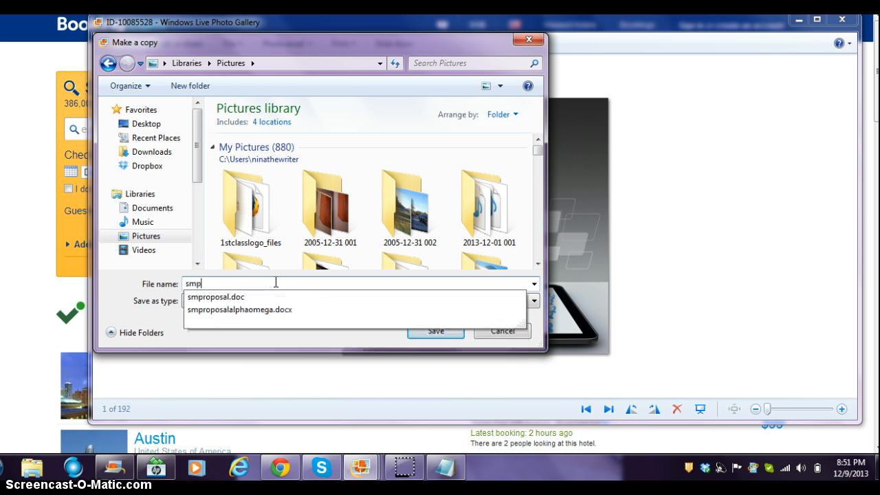
text(icu)
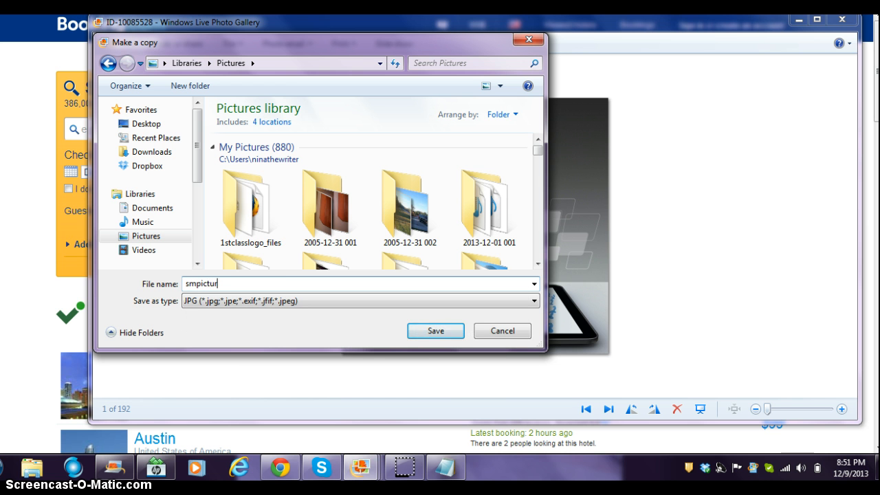
click(419, 330)
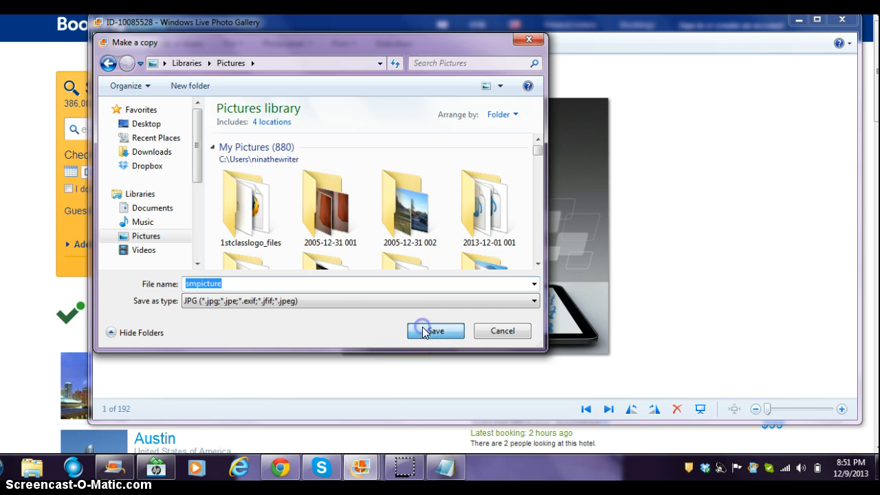
click(419, 334)
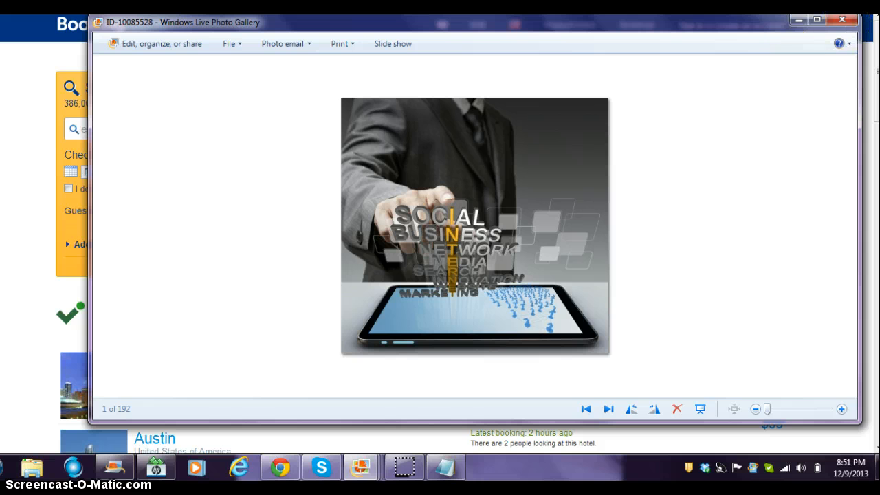
click(798, 20)
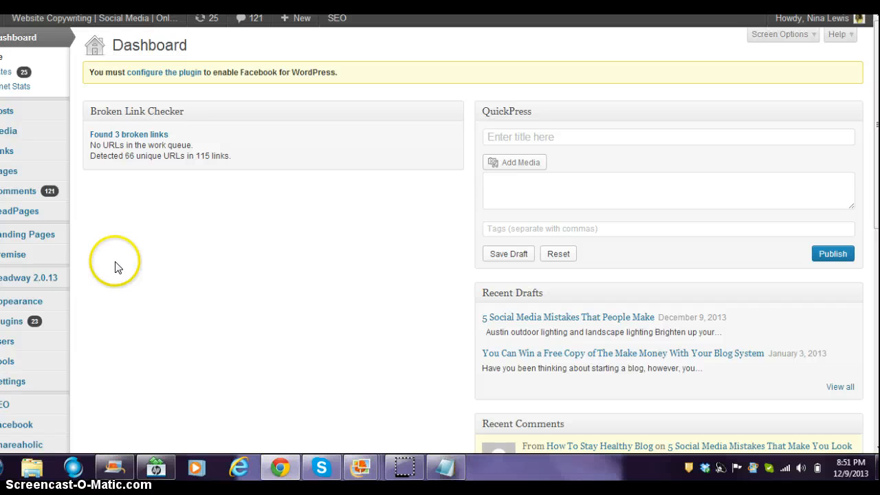
- Open the '5 Social Media Mistakes That People Make' draft from All Posts for editing
mouse_move(10, 112)
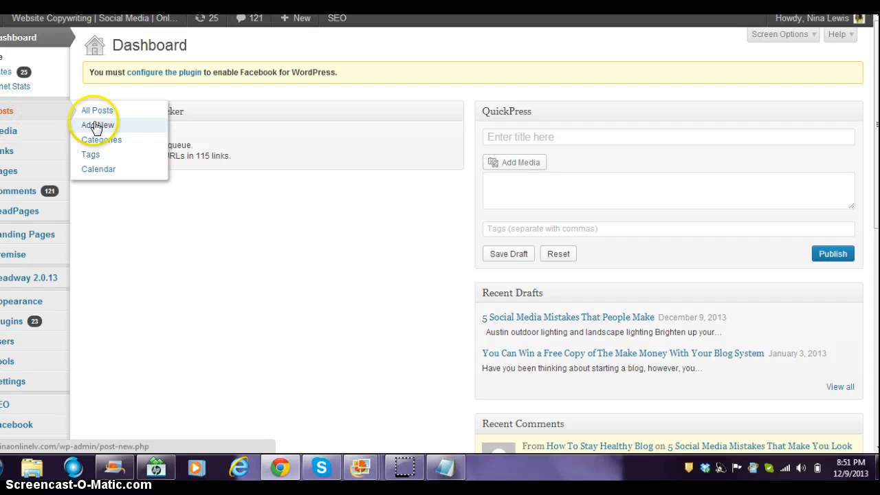
mouse_move(28, 153)
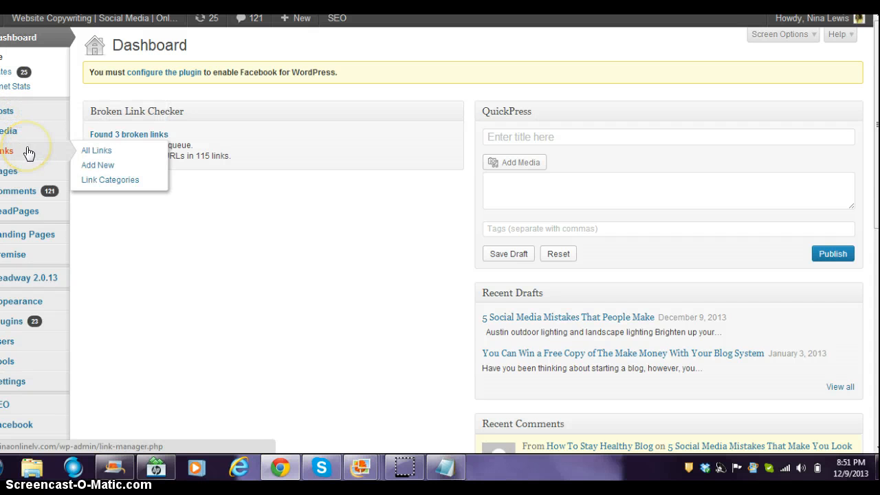
click(7, 115)
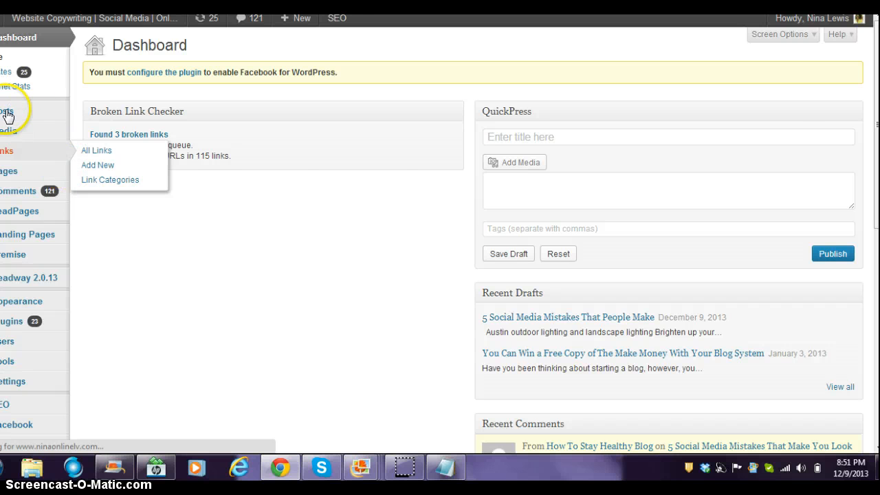
mouse_move(128, 190)
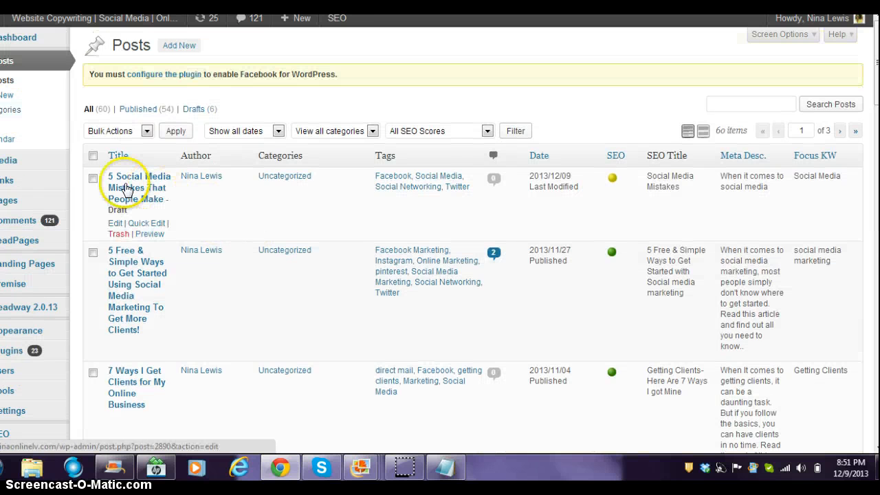
click(117, 224)
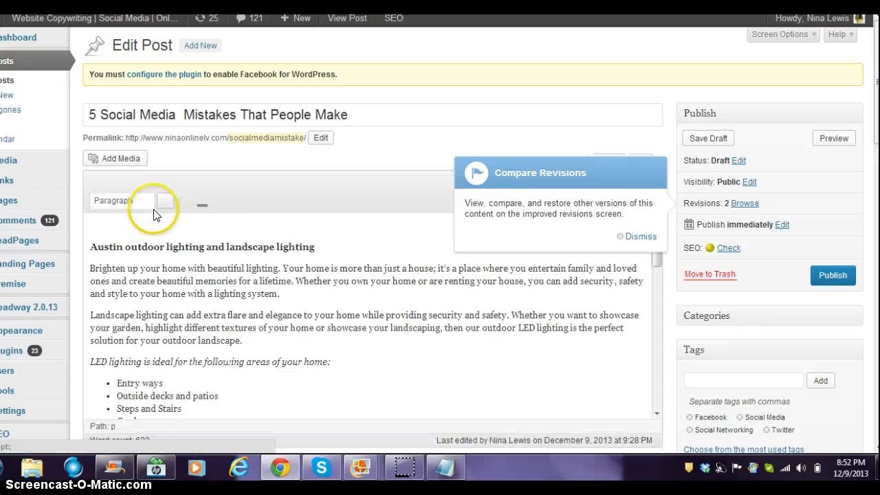
- Add an empty line above the first heading and bring up the Add Media window
click(95, 246)
key(Up)
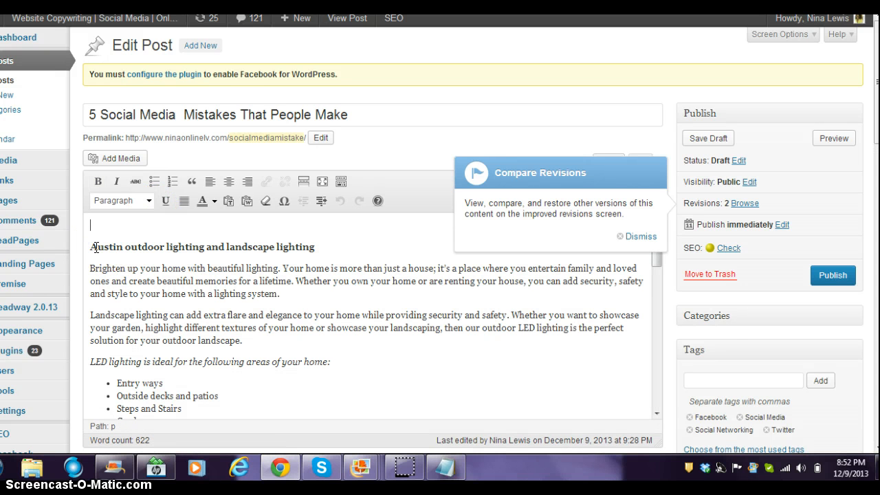
click(135, 160)
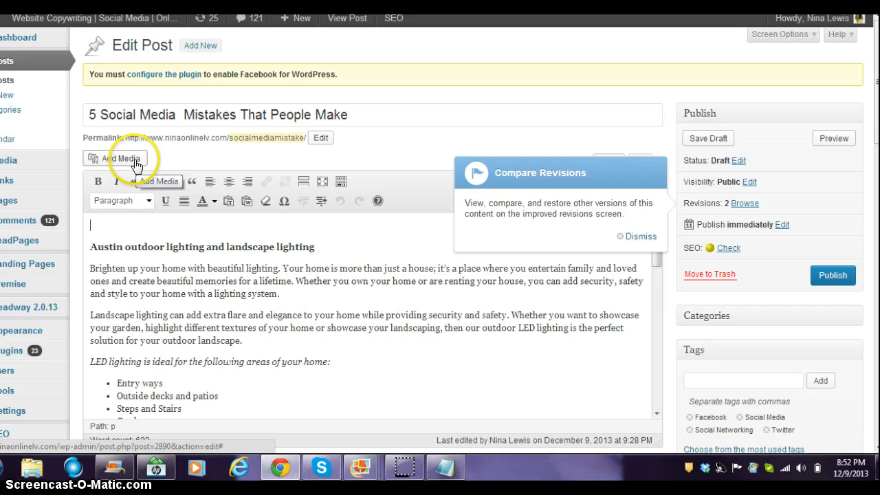
- Upload smpicture.jpg from the computer into the media library through Add Media
click(134, 159)
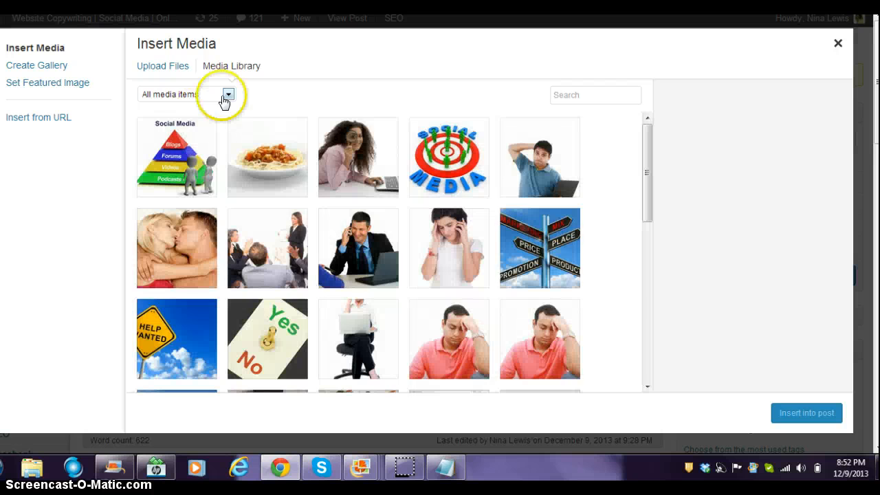
click(175, 66)
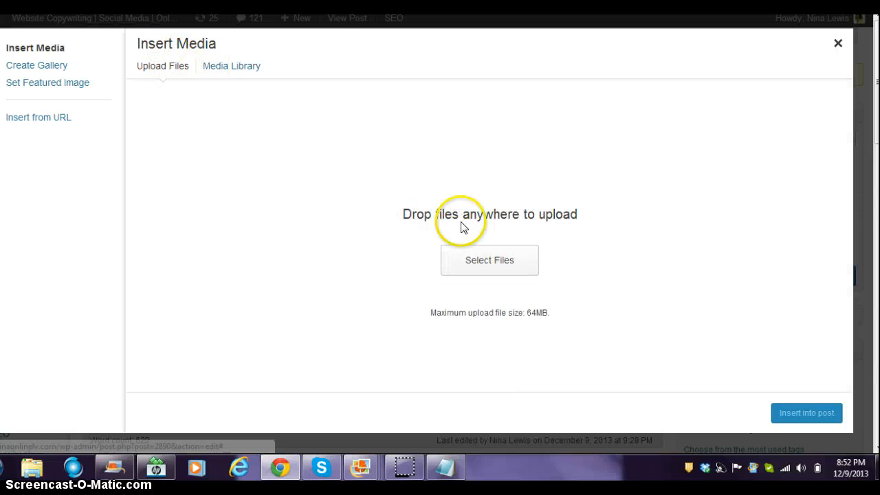
click(464, 256)
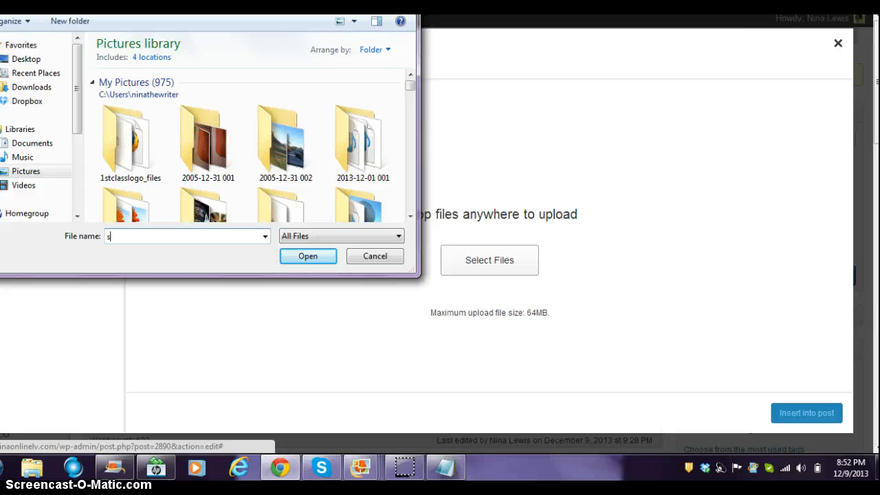
text(smpic)
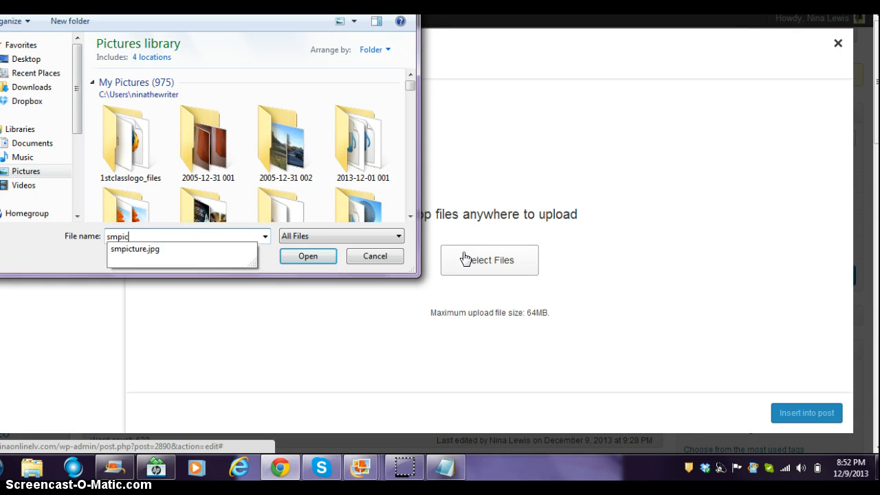
click(245, 254)
click(324, 264)
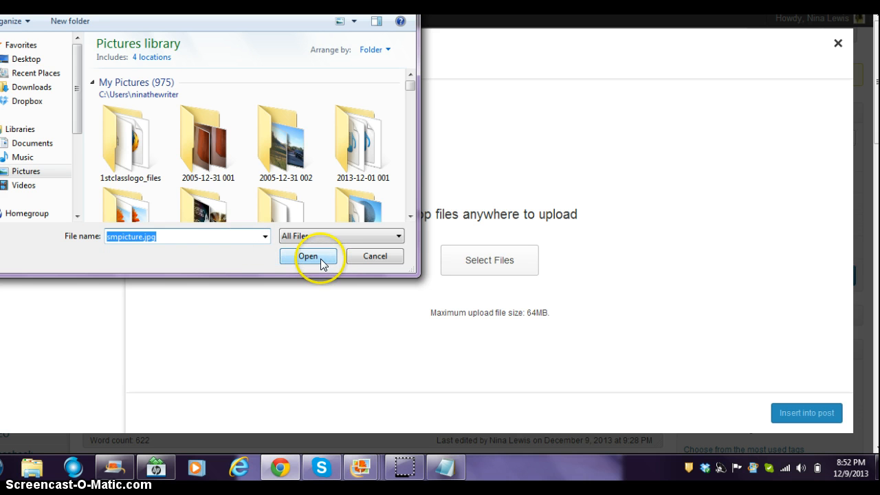
click(322, 261)
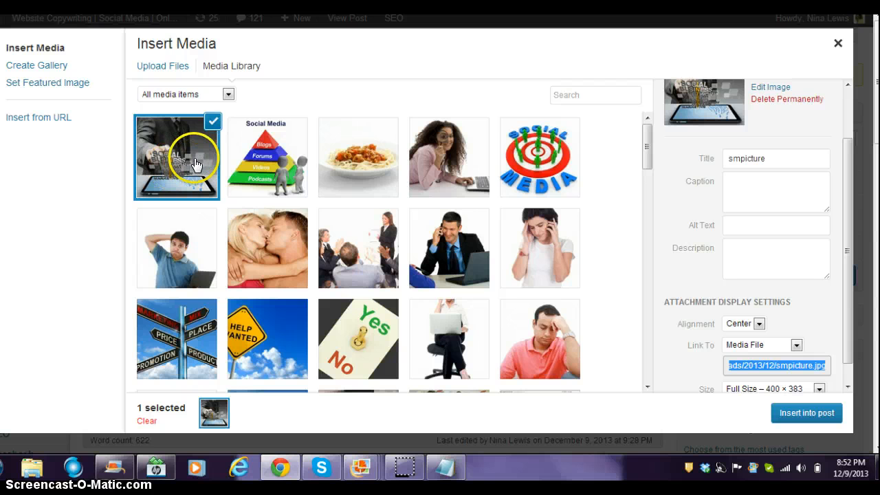
- Change the image title from smpicture to 'Social Media Mistake'
click(609, 140)
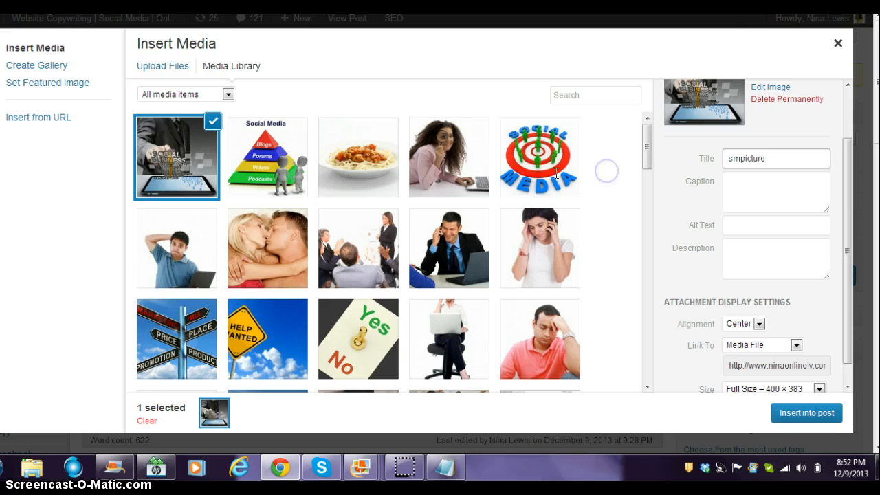
click(791, 158)
click(671, 159)
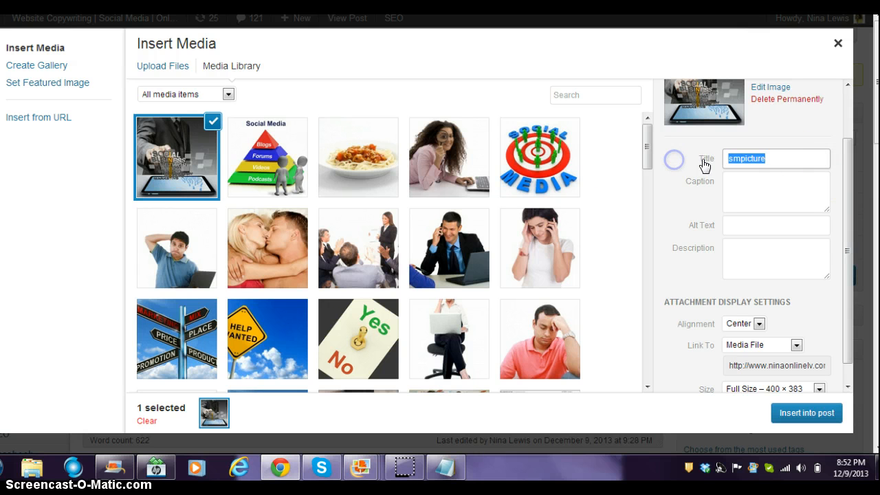
key(BackSpace)
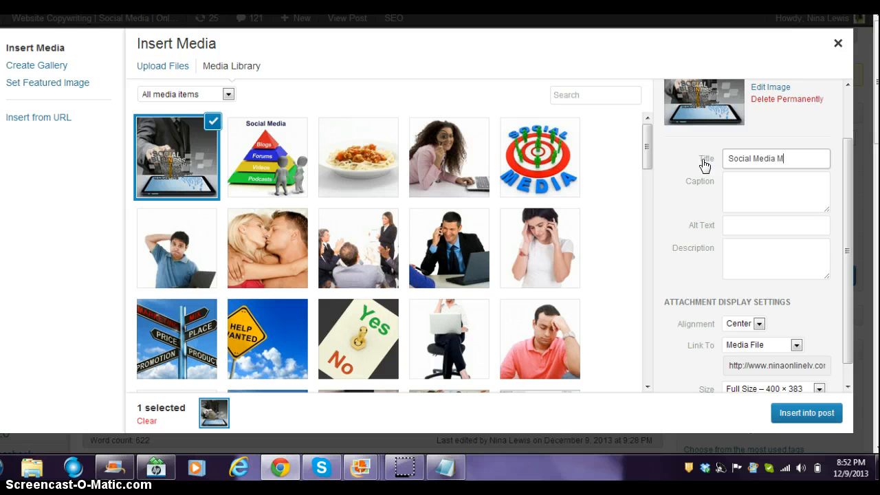
text(Social Media Mistake)
- Add alt text 'blog posts' and a description about a social media strategy session for blog posts
click(785, 210)
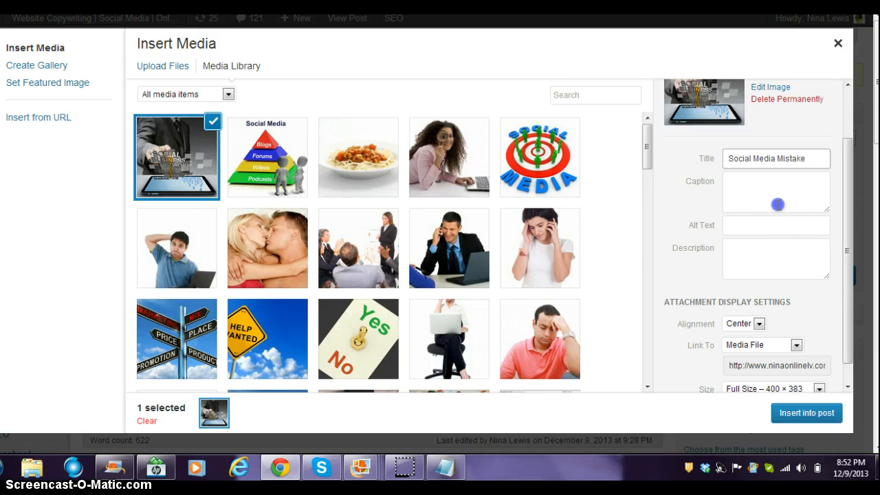
click(744, 200)
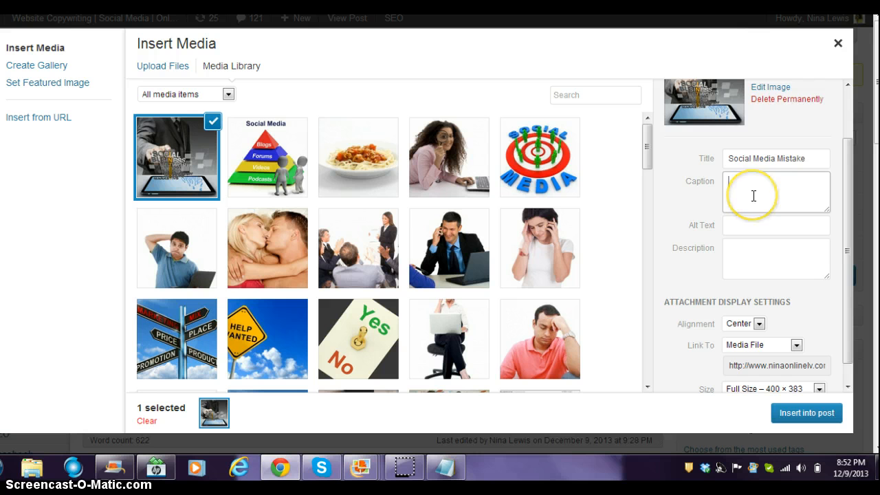
click(743, 229)
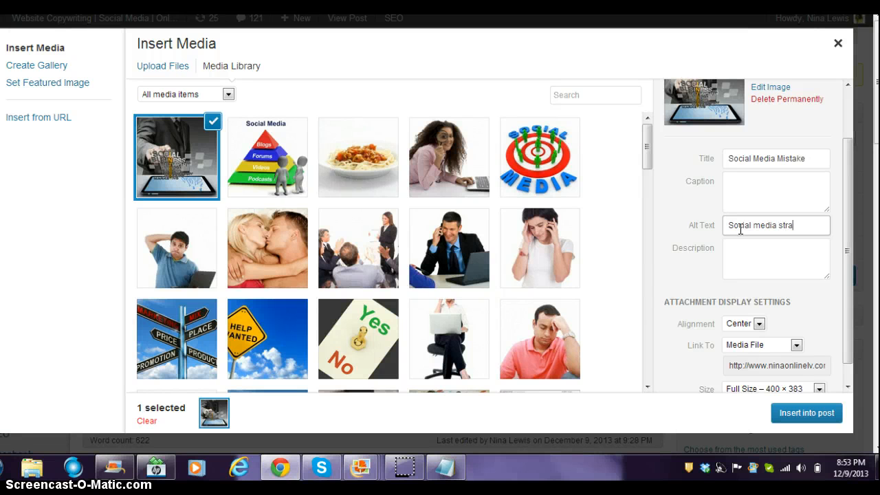
text(blog posts)
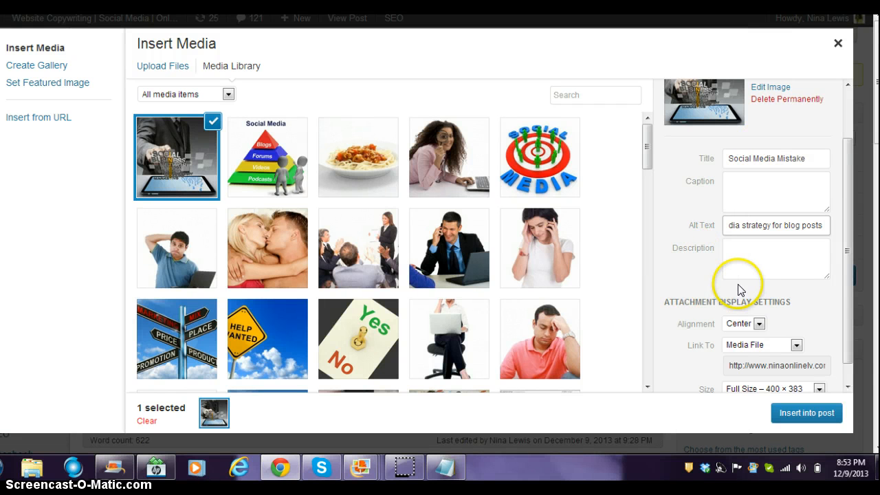
click(735, 259)
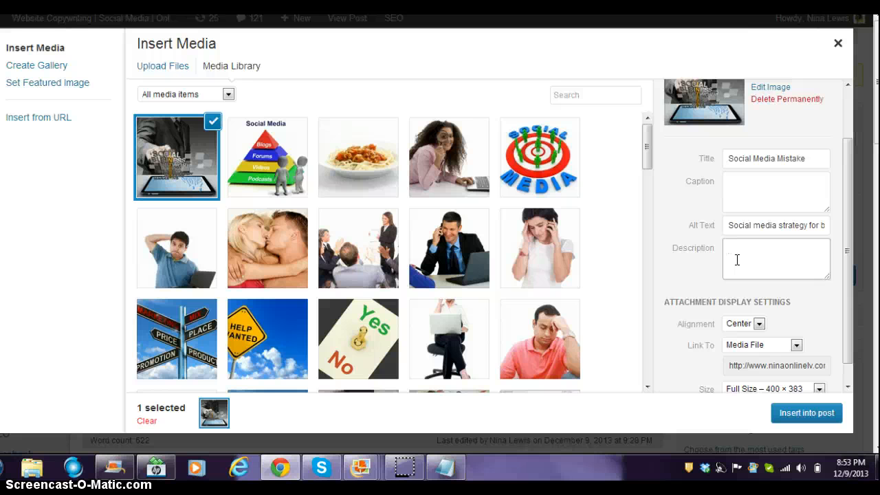
text(an holding social media strategy session for bl)
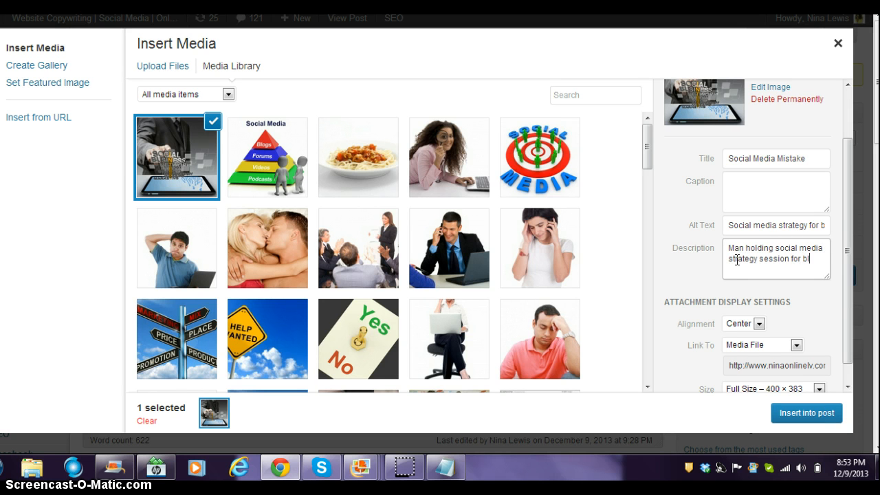
text(og posts.)
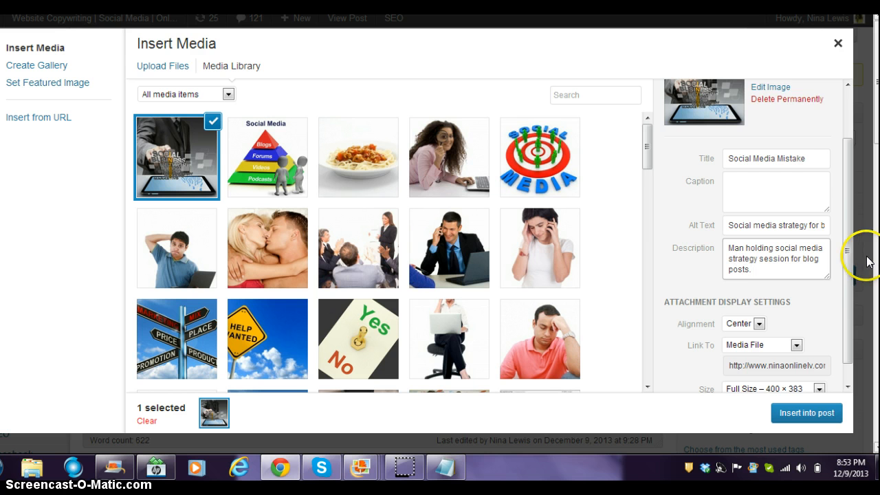
drag(851, 253, 855, 308)
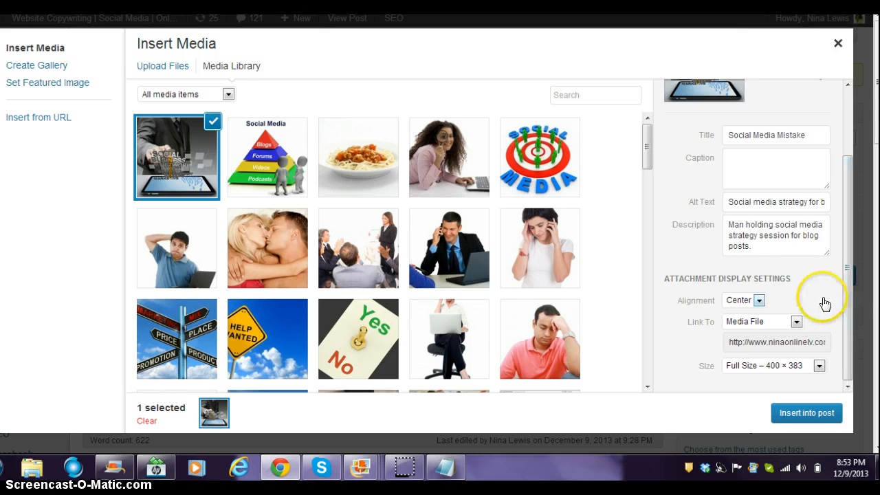
click(814, 368)
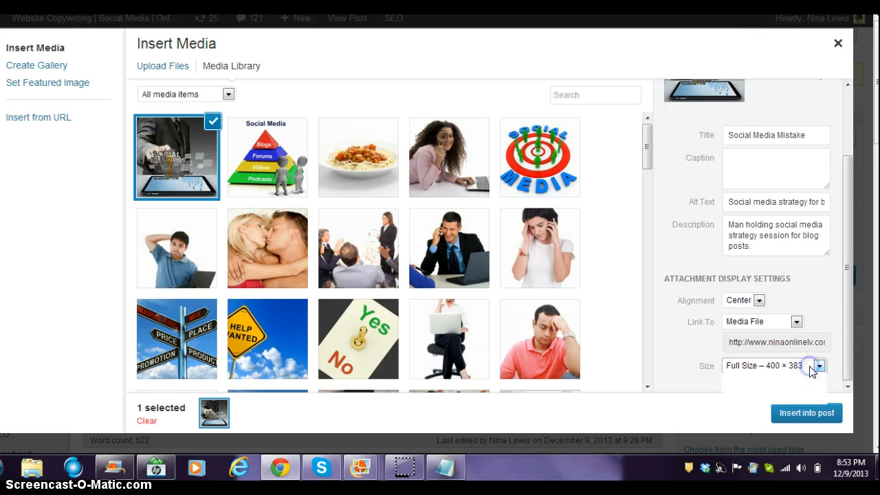
click(813, 367)
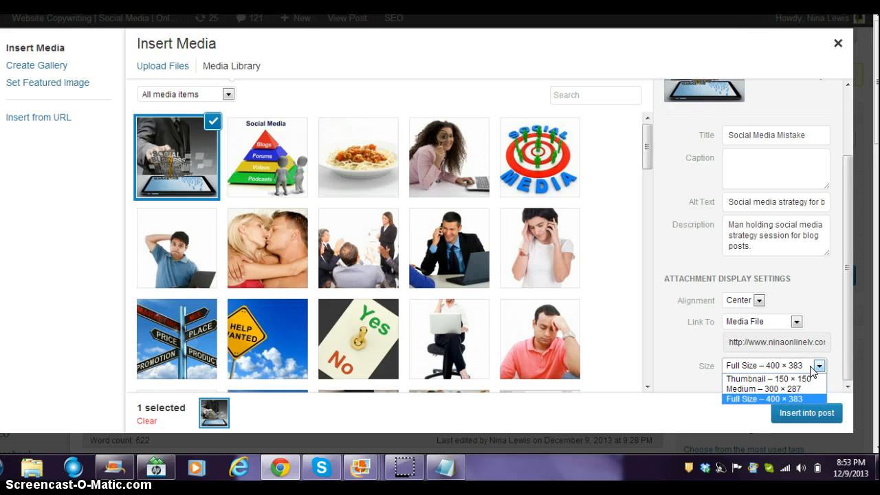
click(811, 369)
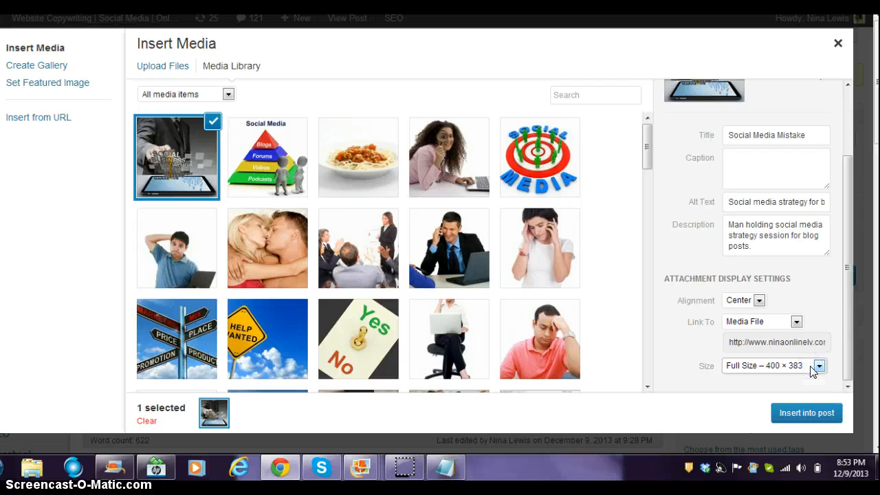
click(766, 323)
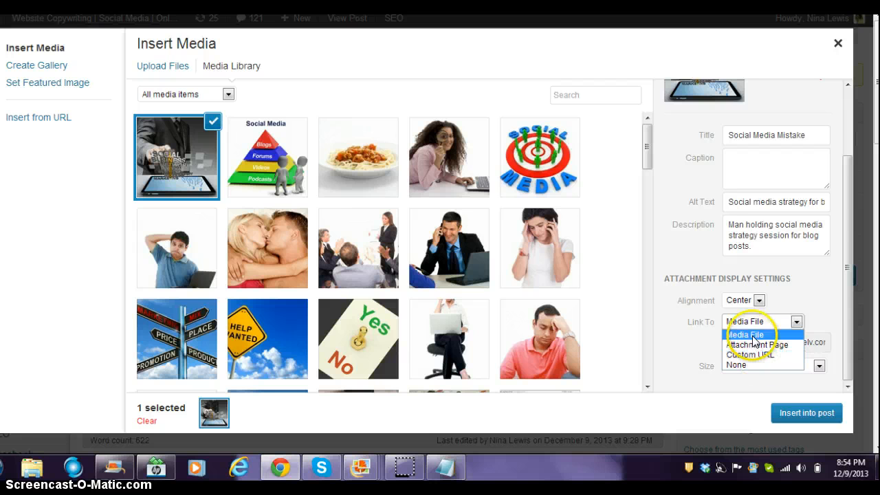
click(754, 330)
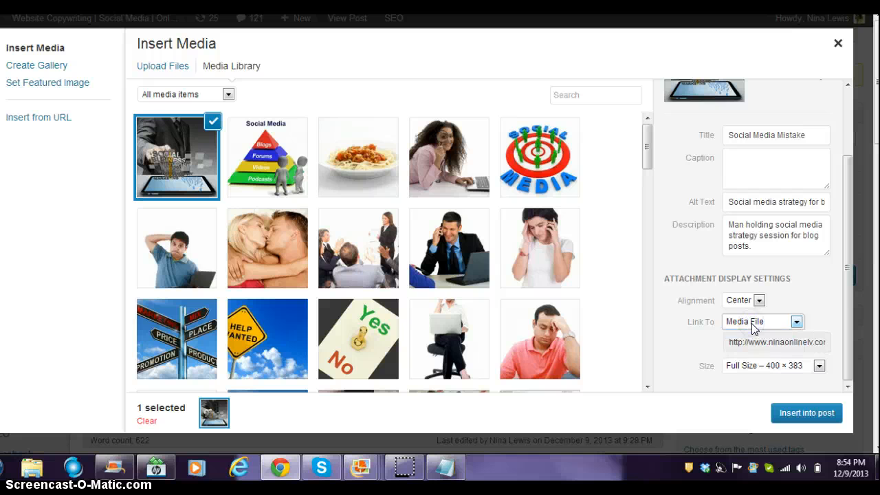
click(746, 429)
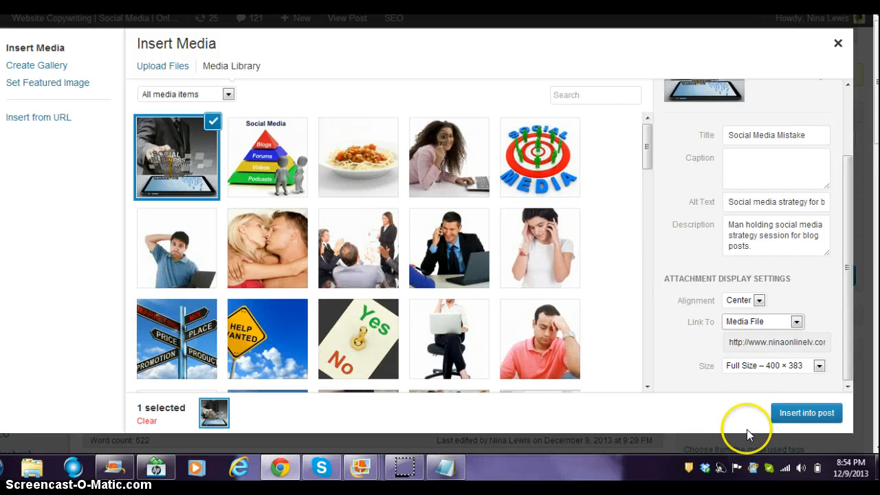
- Insert the Social Media Mistake image at the top of the post
click(791, 414)
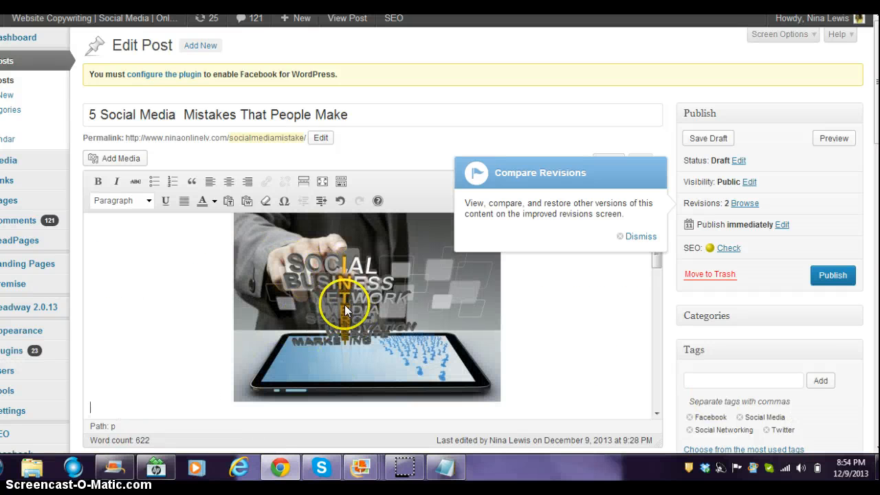
click(167, 259)
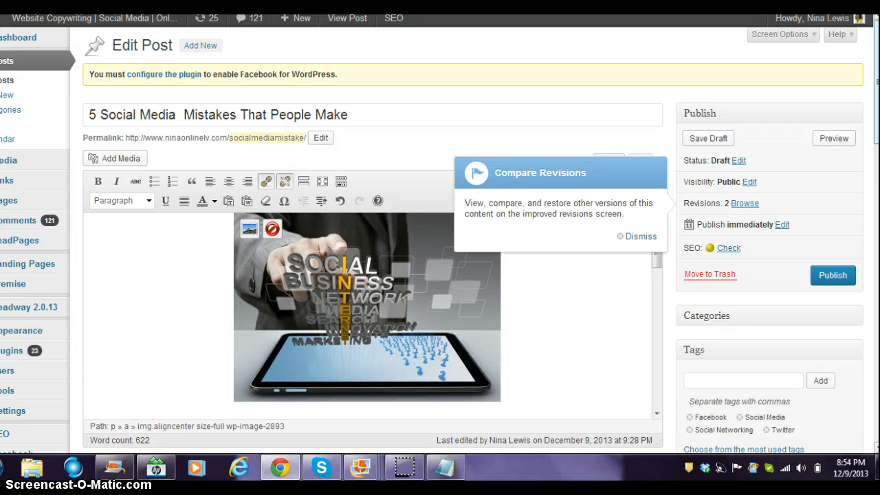
scroll(418, 328, down, 1)
scroll(812, 151, down, 2)
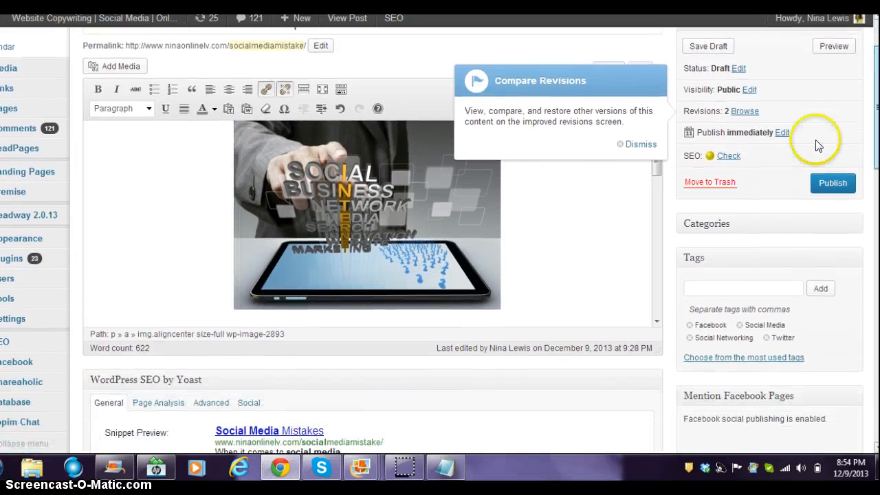
drag(655, 168, 654, 295)
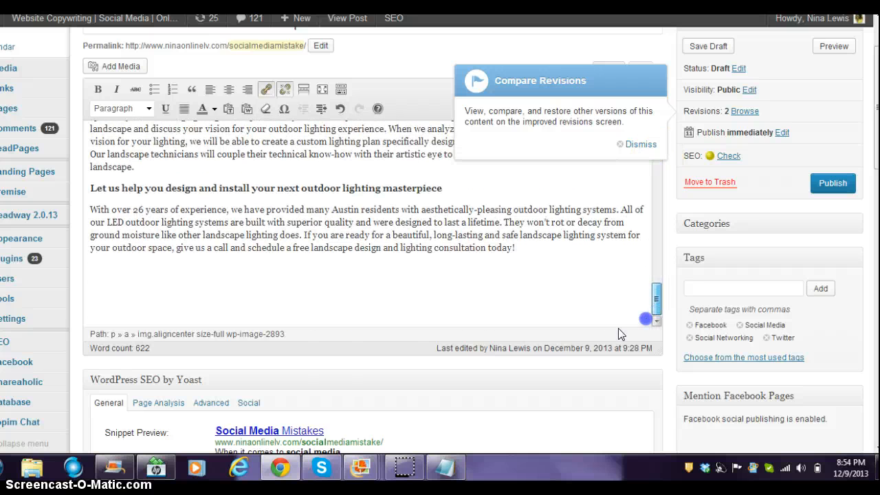
- Add the line 'Photo Credit Courtesy of: freedigitialphotos.net' at the end of the post
click(440, 292)
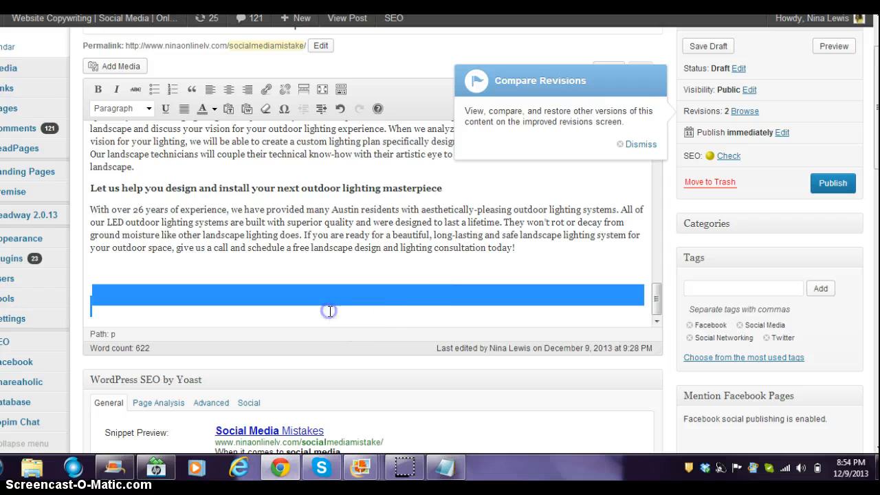
click(298, 309)
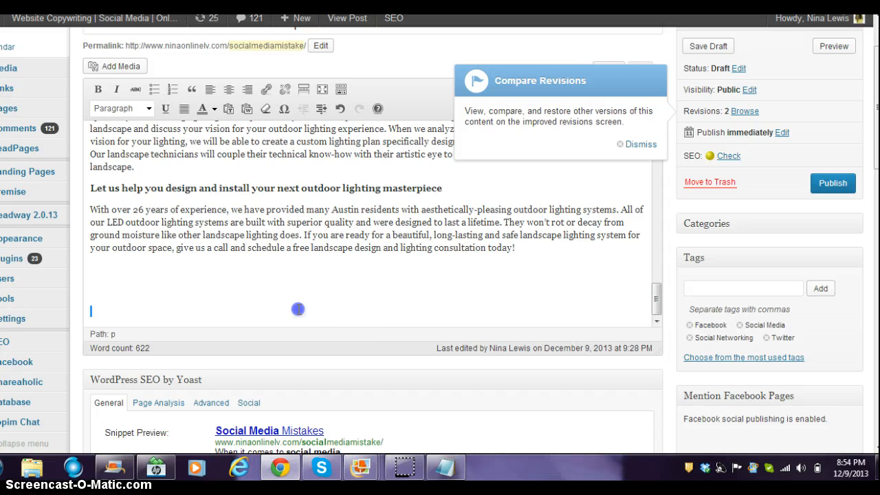
text(Photo C)
click(237, 294)
text(redit : C)
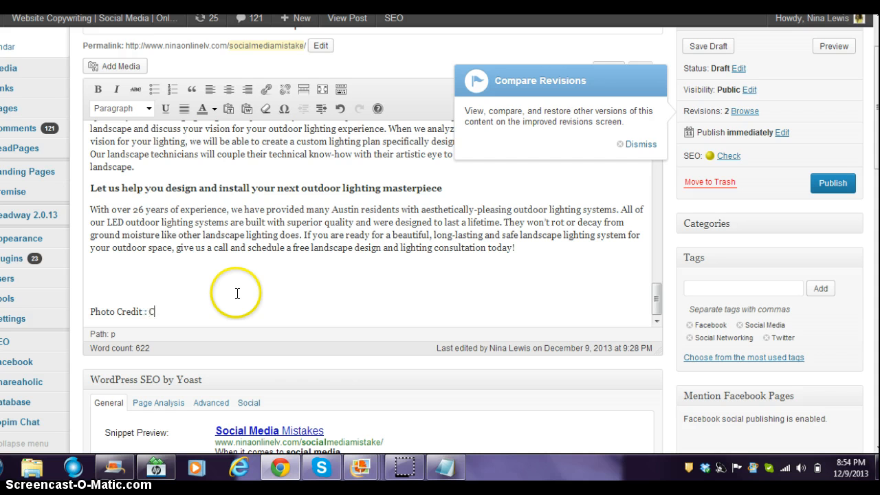
key(BackSpace)
key(BackSpace)
key(BackSpace)
text(Courtesy of:)
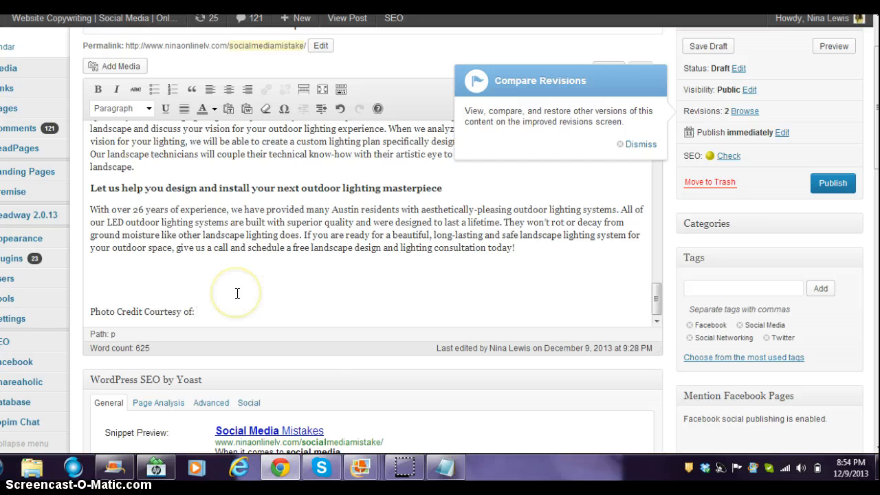
text( freedigit)
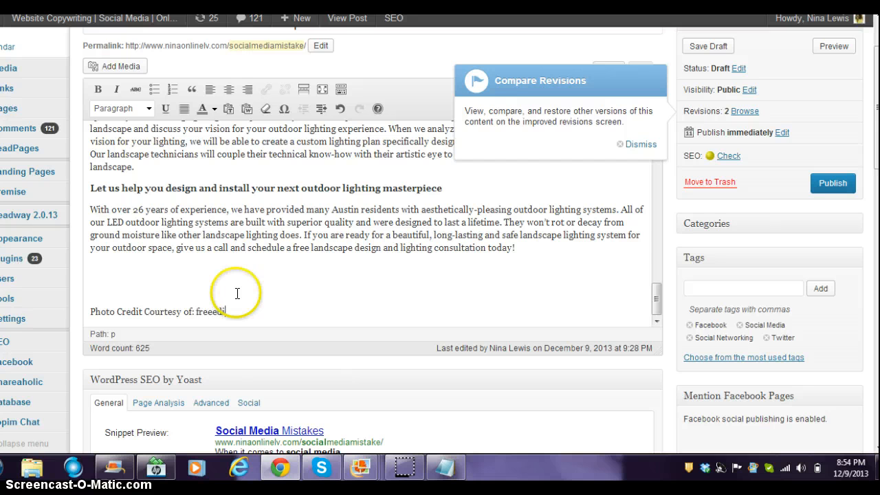
key(BackSpace)
key(BackSpace)
key(BackSpace)
key(BackSpace)
key(BackSpace)
text(digitialphotos.net)
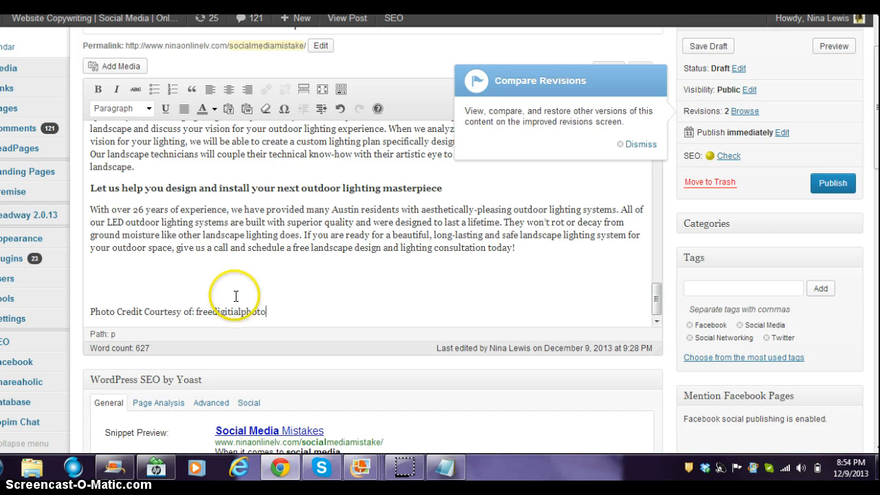
- Paste the photographer's credit from Notepad after the site name
click(457, 471)
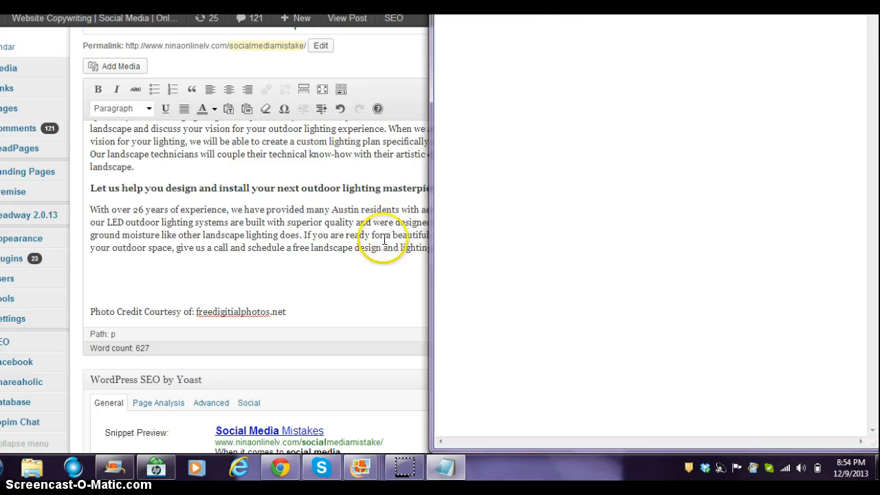
click(288, 311)
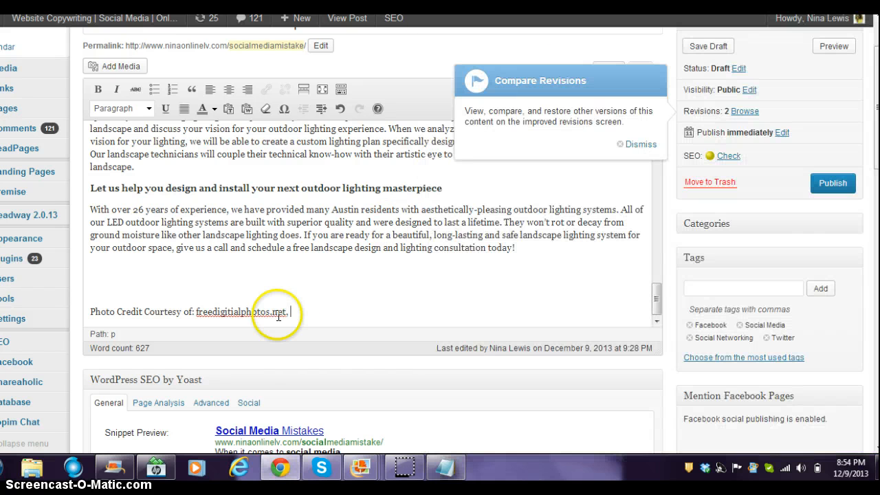
text(By nokhoog_buchachon.)
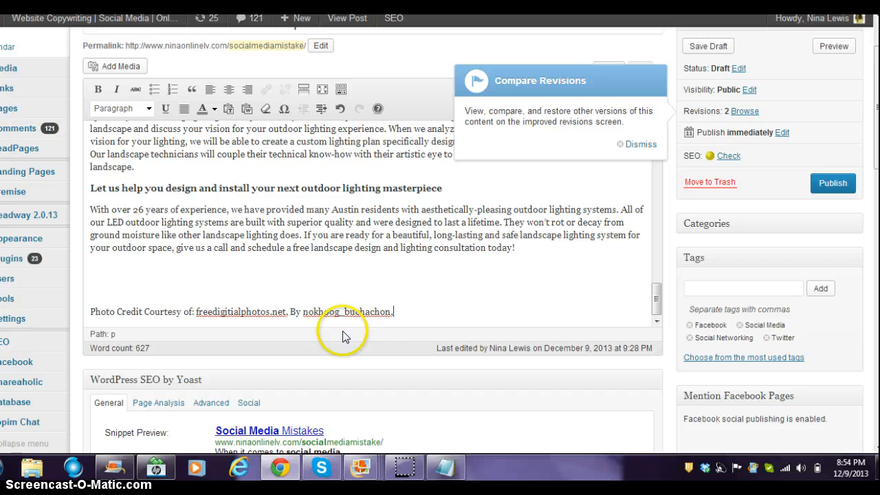
- Save the '5 Social Media Mistakes That People Make' post as a draft, twice
click(711, 46)
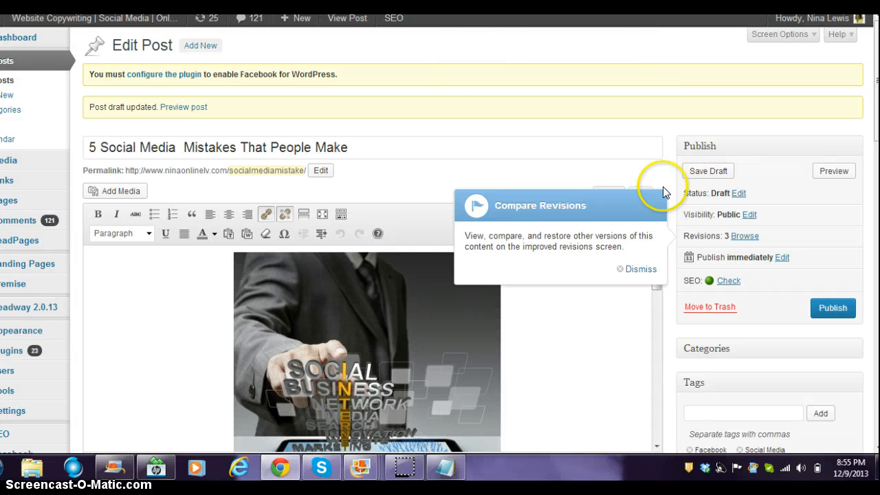
click(693, 172)
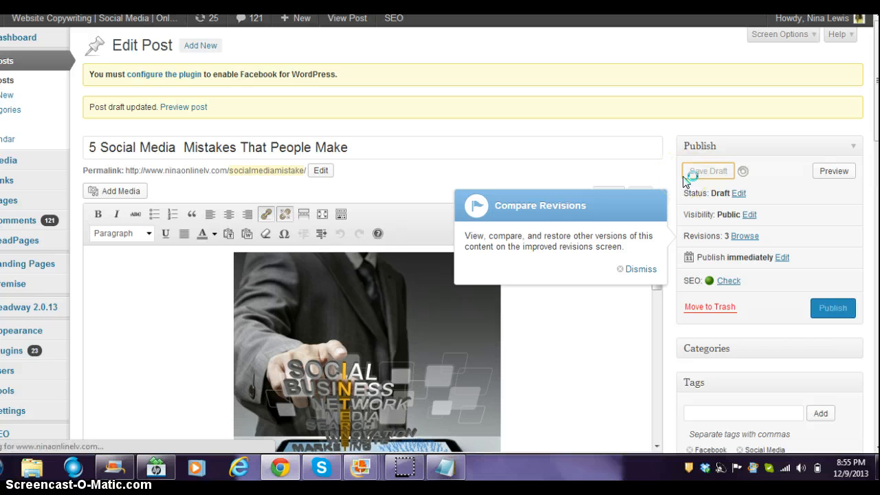